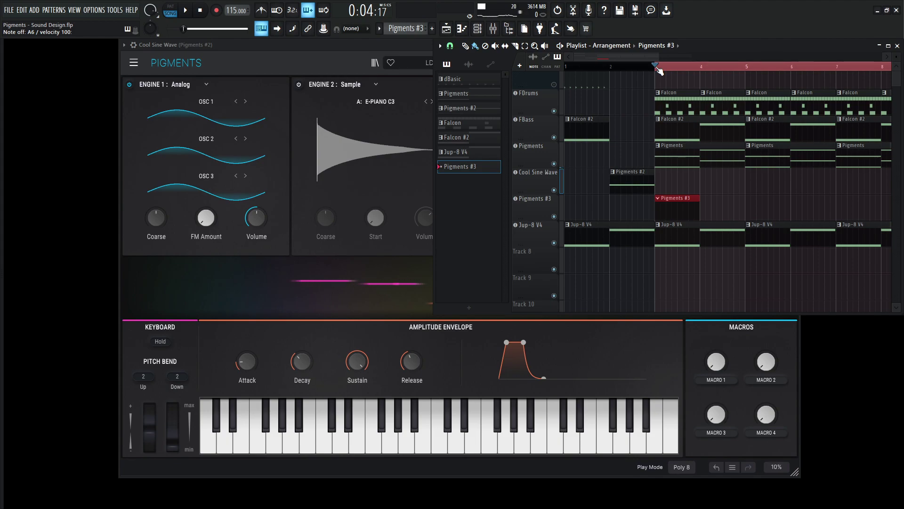
# Step: Play test notes, move the Cool Sine Wave plugin window to the edge of the workspace and bring the playlist forward
pyautogui.press('u')
pyautogui.press('y')
pyautogui.moveTo(388, 49); pyautogui.dragTo(275, 47)
pyautogui.click(770, 44)
pyautogui.click(351, 45)
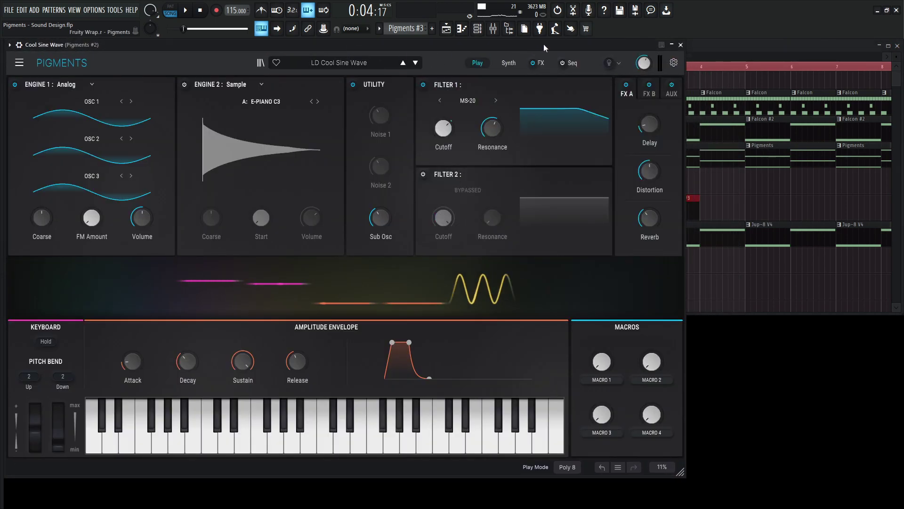
pyautogui.click(760, 44)
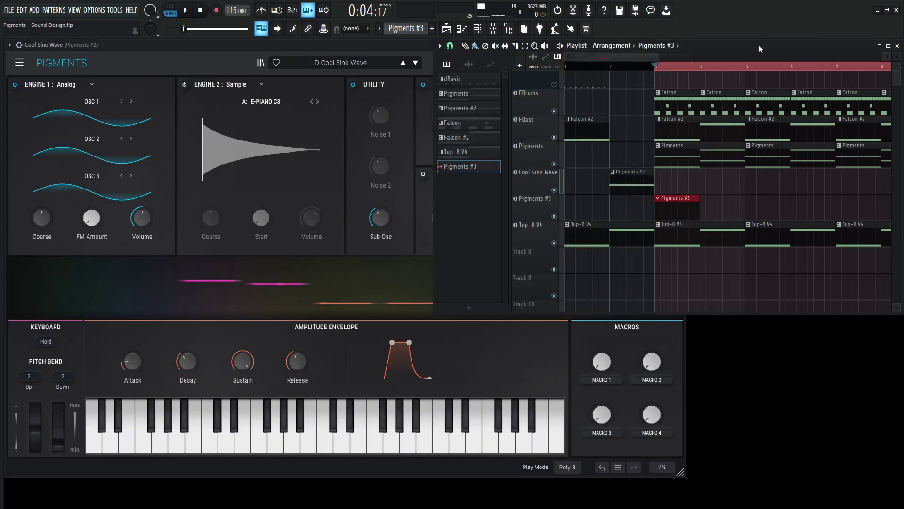
# Step: Open the default Pigments #3 instance and place its window beside the reopened Cool Sine Wave window for comparison
pyautogui.click(544, 208)
pyautogui.moveTo(323, 122); pyautogui.dragTo(485, 73)
pyautogui.click(494, 28)
pyautogui.press('F9')
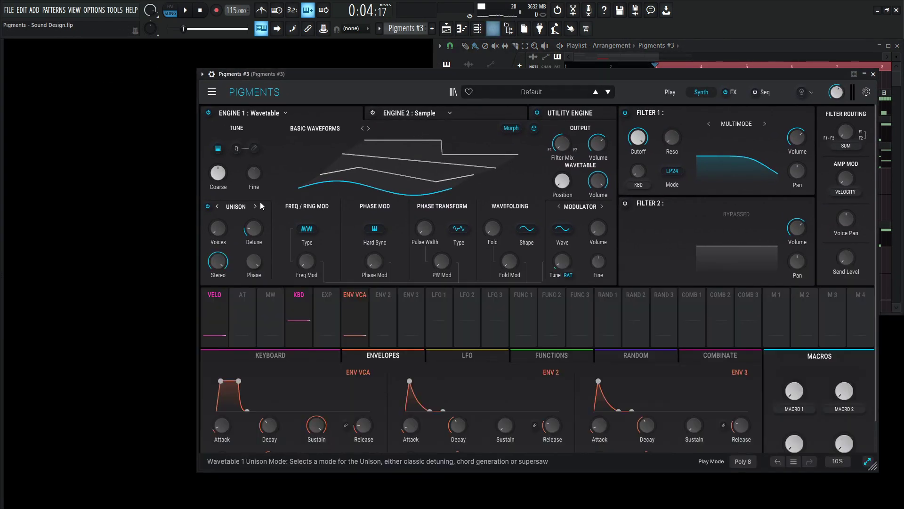
pyautogui.press('F6')
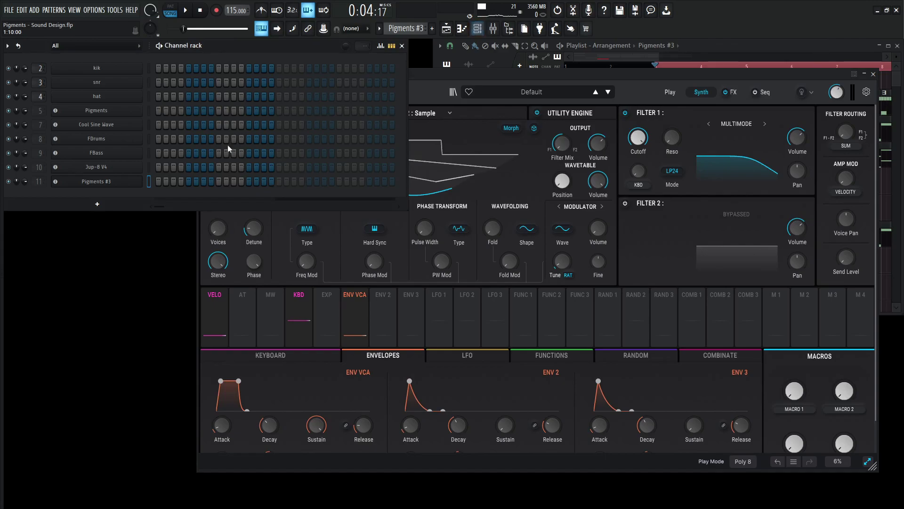
pyautogui.click(119, 128)
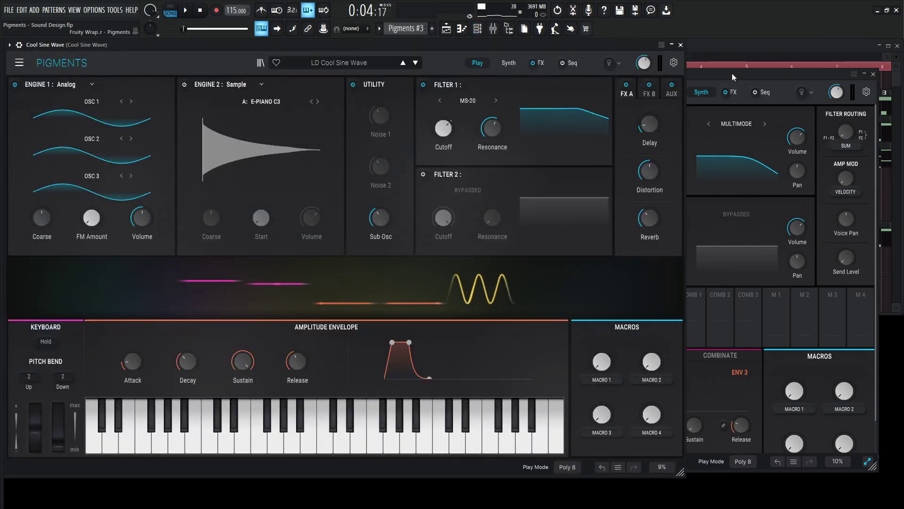
pyautogui.click(707, 72)
pyautogui.moveTo(393, 75); pyautogui.dragTo(429, 57)
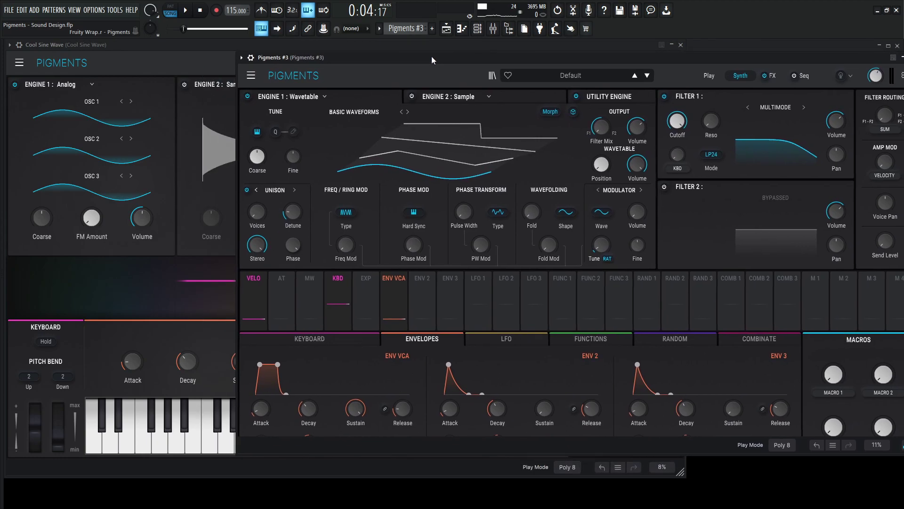
# Step: Set Engine 1 of Pigments #3 to the Analog type
pyautogui.click(254, 74)
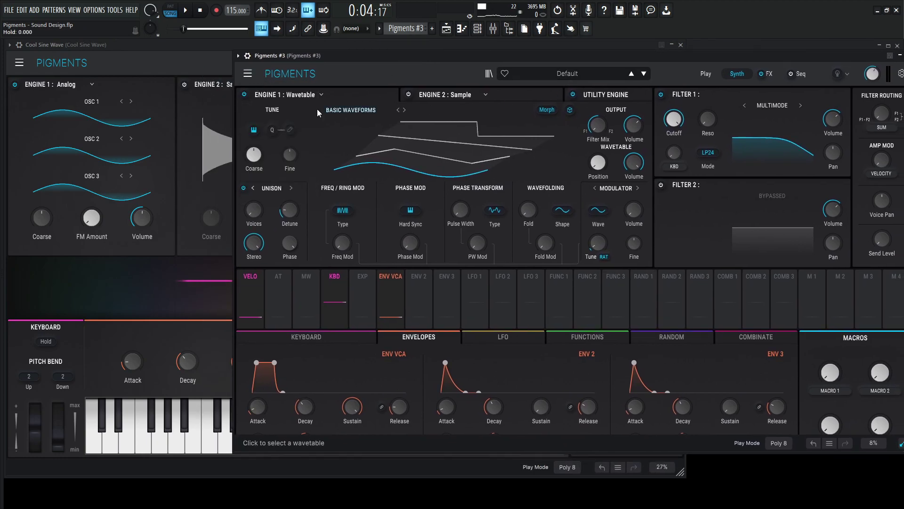
pyautogui.click(307, 95)
pyautogui.click(267, 132)
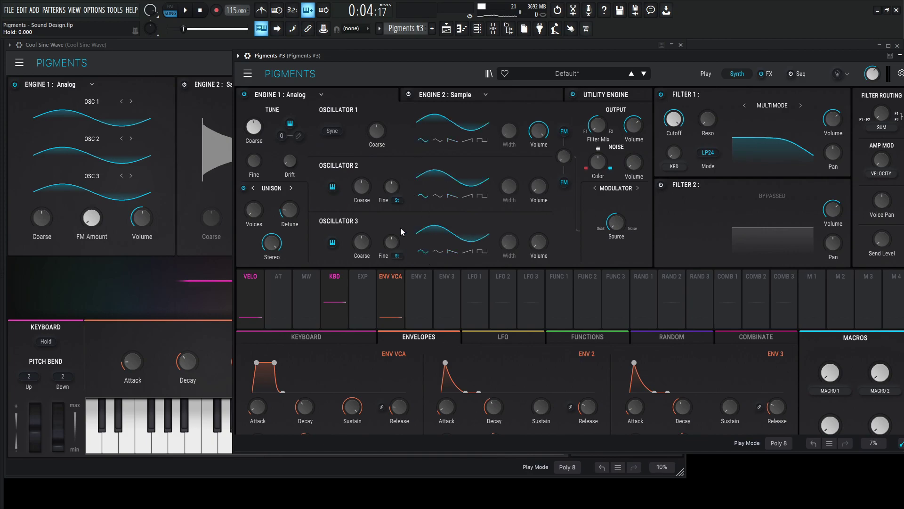
# Step: Following Cool Sine Wave's synth settings, set Pigments #3 oscillators 2 and 3 to 0 dB and raise their coarse tuning, oscillator 3 to 12 semitones
pyautogui.click(178, 53)
pyautogui.click(510, 64)
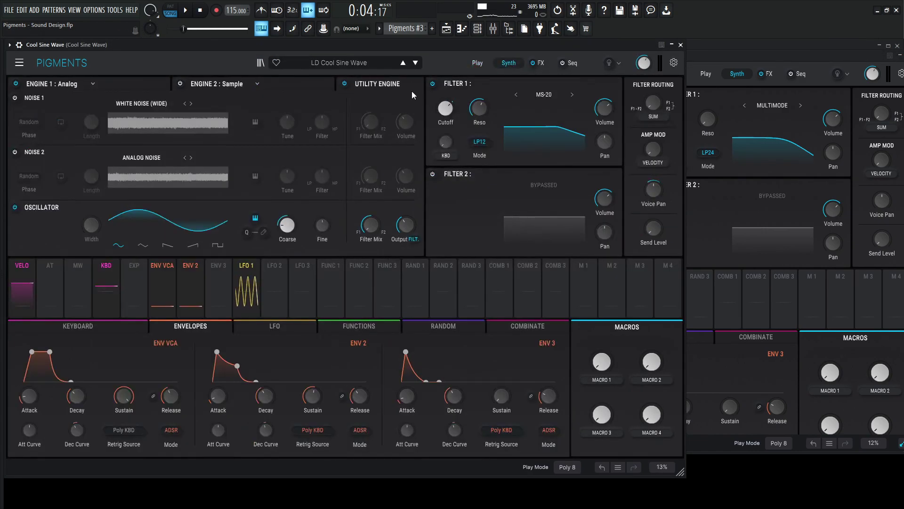
pyautogui.click(126, 84)
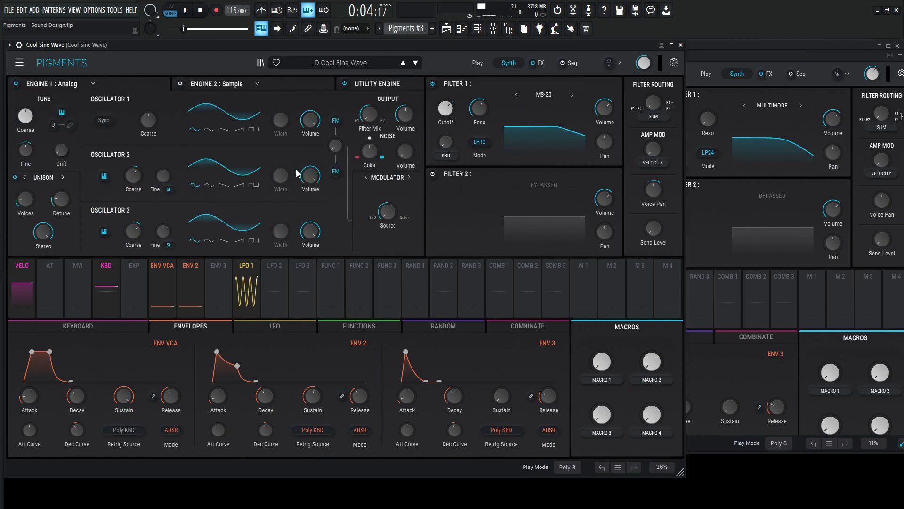
pyautogui.click(704, 59)
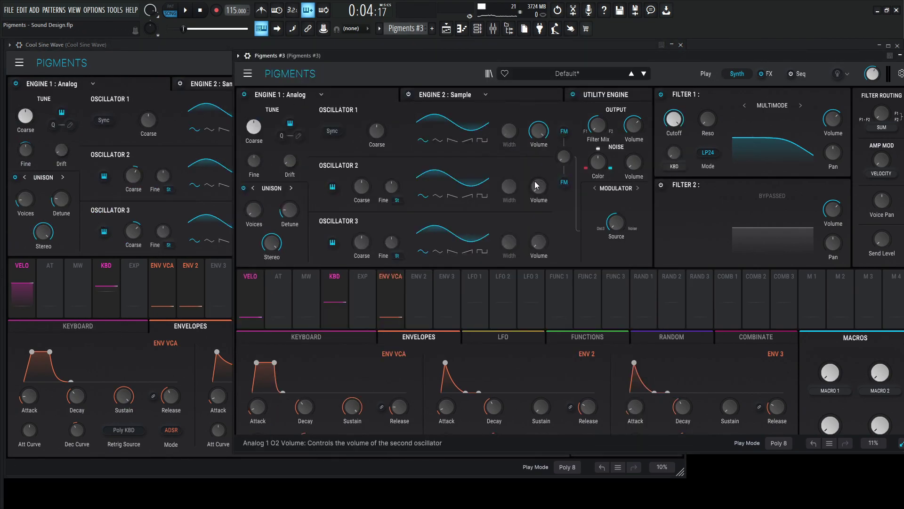
pyautogui.doubleClick(538, 242)
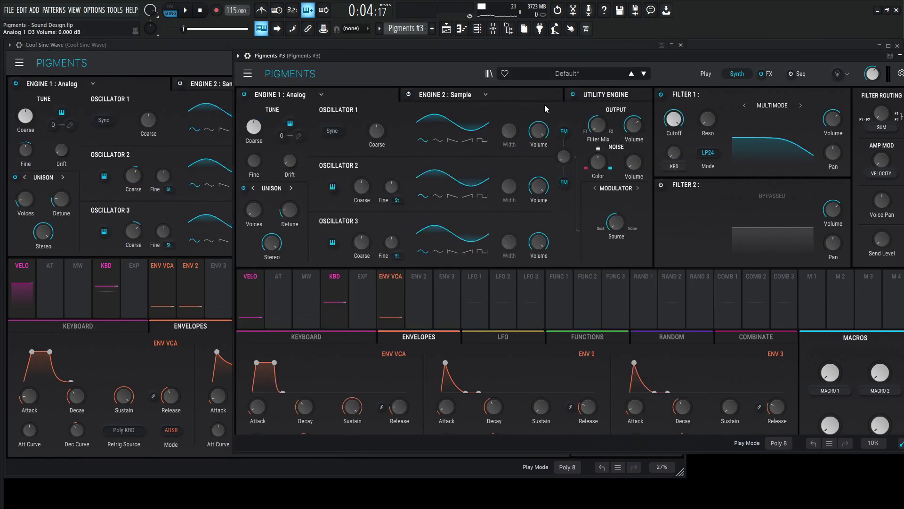
pyautogui.moveTo(374, 179)
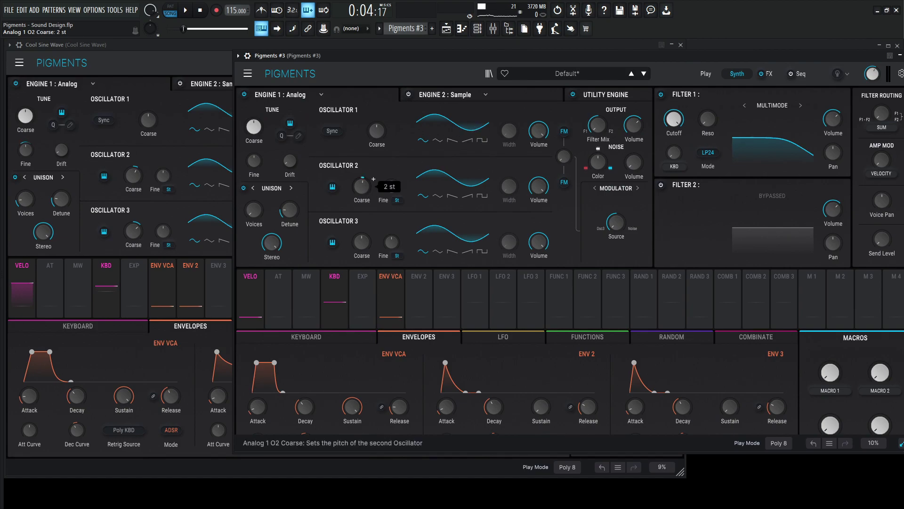
pyautogui.moveTo(362, 247)
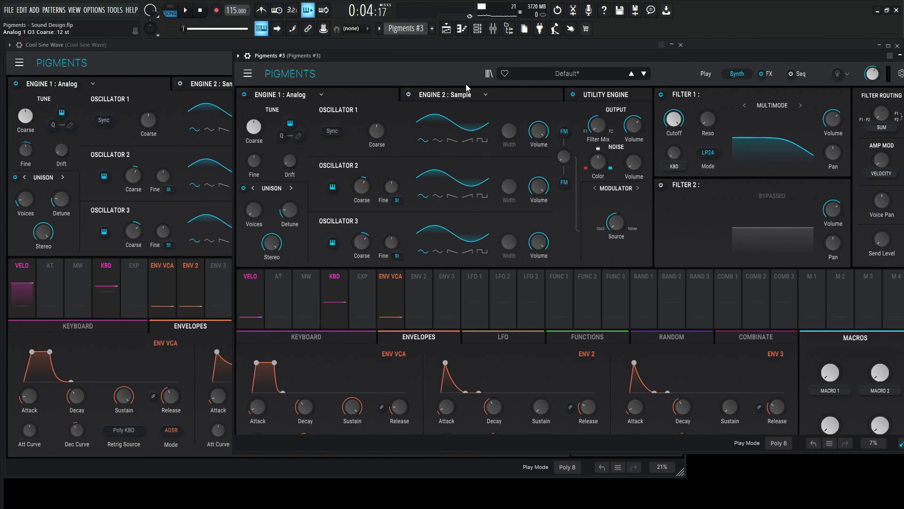
# Step: Audition Pigments #3 with test notes, set its Engine 1 unison to 2 voices and adjust the unison detune
pyautogui.press('2')
pyautogui.press('2')
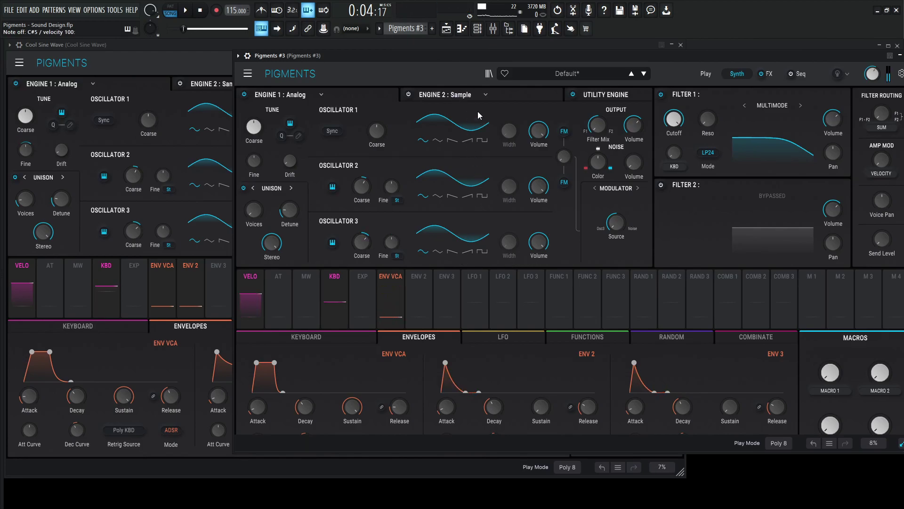
pyautogui.press('2')
pyautogui.press('m')
pyautogui.press('2')
pyautogui.press('m')
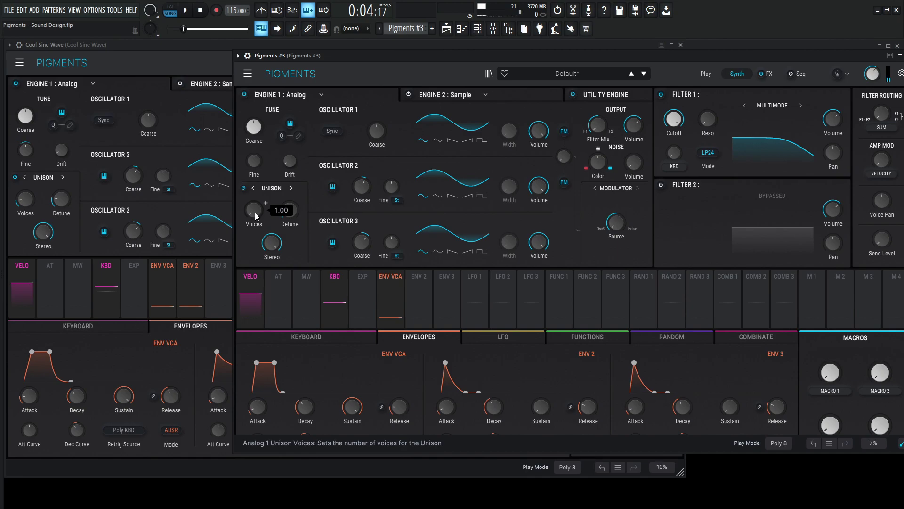
pyautogui.moveTo(253, 210); pyautogui.dragTo(254, 196)
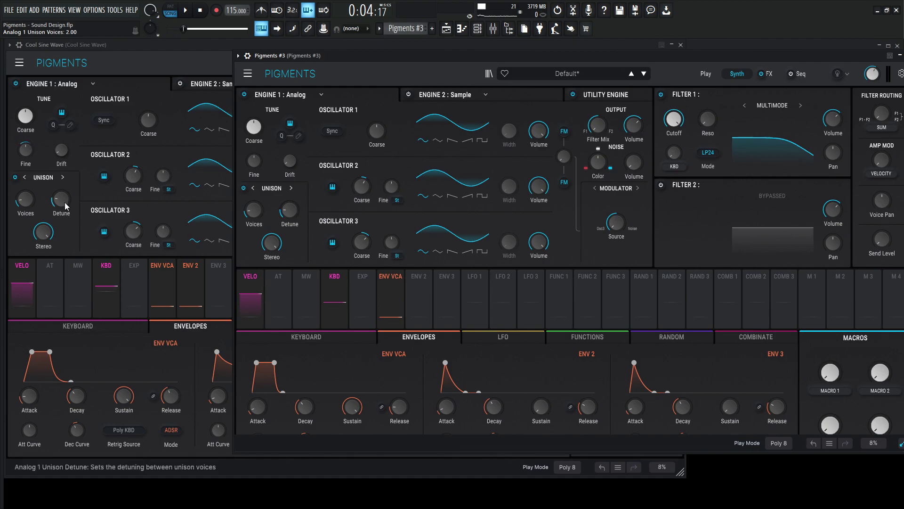
pyautogui.moveTo(289, 211); pyautogui.dragTo(290, 209)
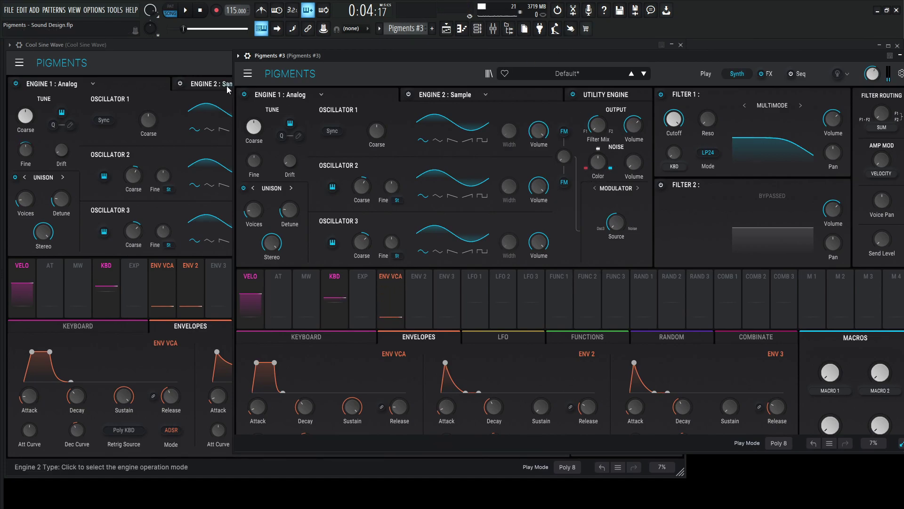
# Step: Using Cool Sine Wave's Env VCA as reference, set the Pigments #3 Env VCA attack to 13.1 ms and release to about 527 ms
pyautogui.click(209, 60)
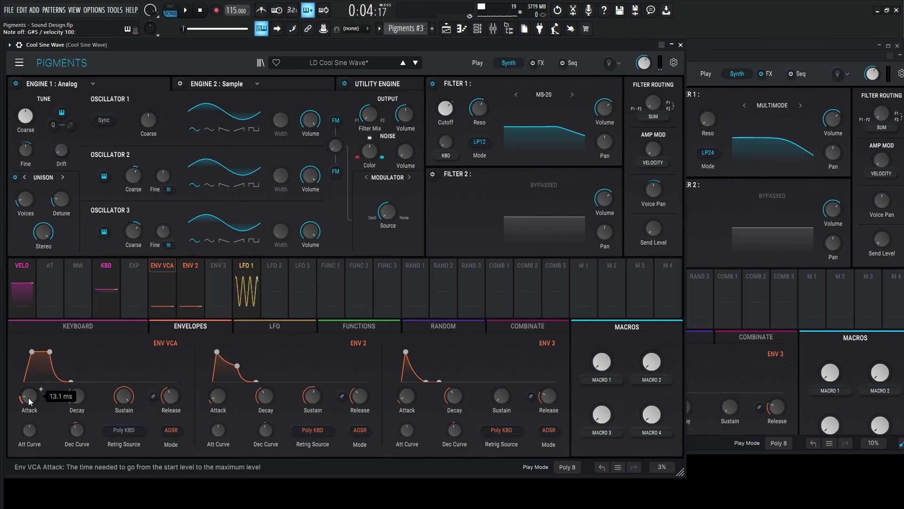
pyautogui.click(716, 59)
pyautogui.moveTo(257, 407); pyautogui.dragTo(257, 403)
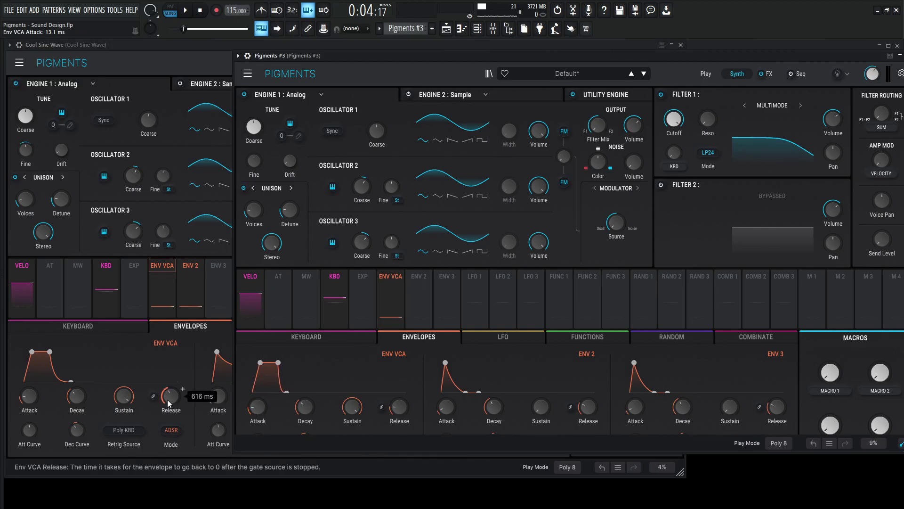
pyautogui.moveTo(394, 410); pyautogui.dragTo(394, 406)
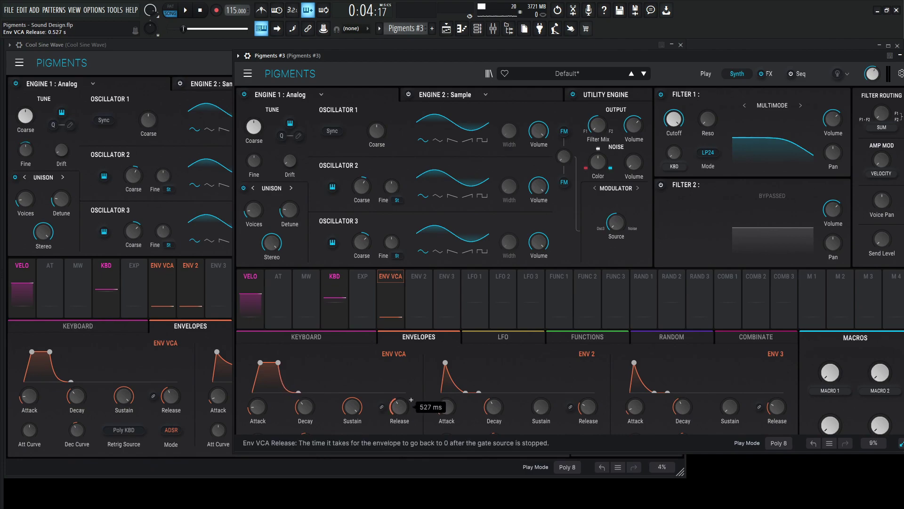
# Step: Play test notes on Pigments #3 and lower its master volume to about -22 dB
pyautogui.press('m')
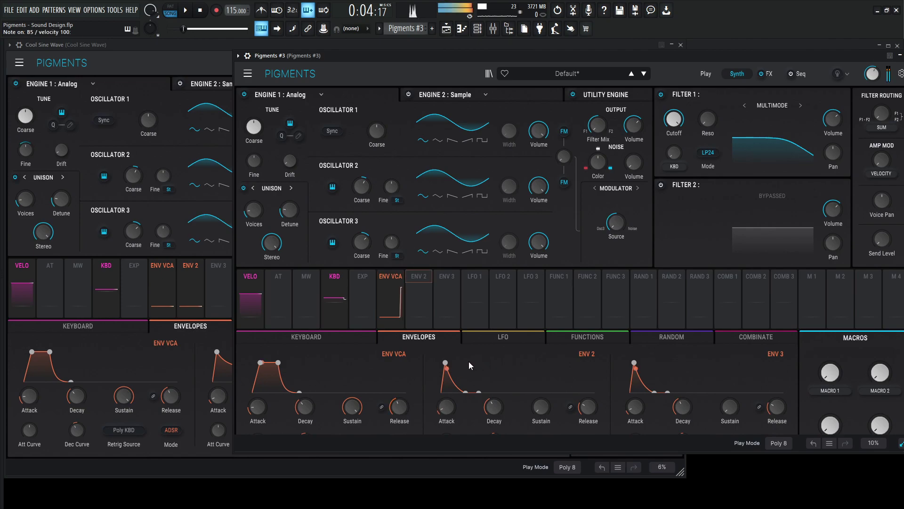
pyautogui.press('h')
pyautogui.press('n')
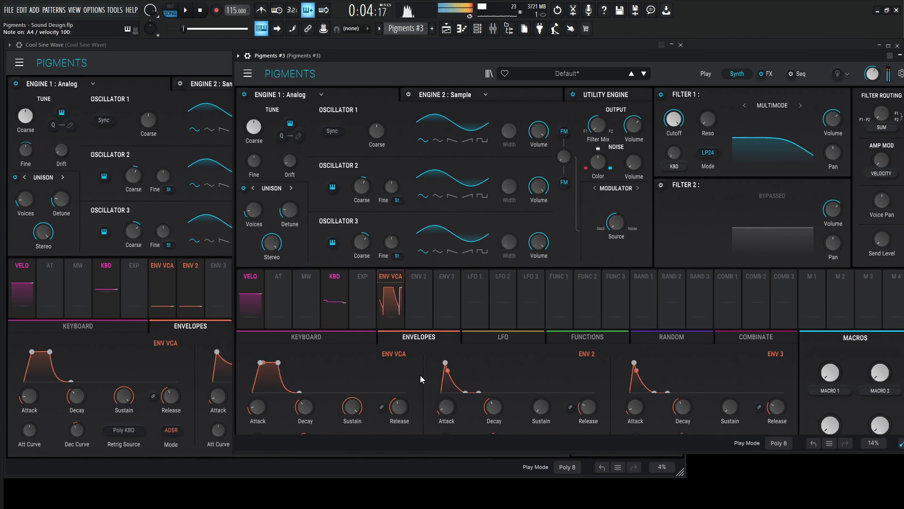
pyautogui.moveTo(877, 79); pyautogui.dragTo(877, 81)
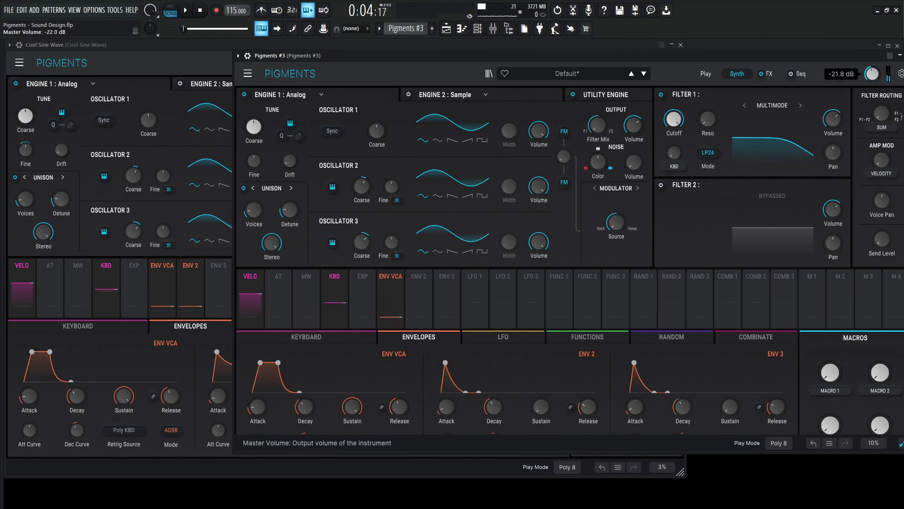
pyautogui.press('y')
pyautogui.press('u')
pyautogui.press('i')
pyautogui.press('y')
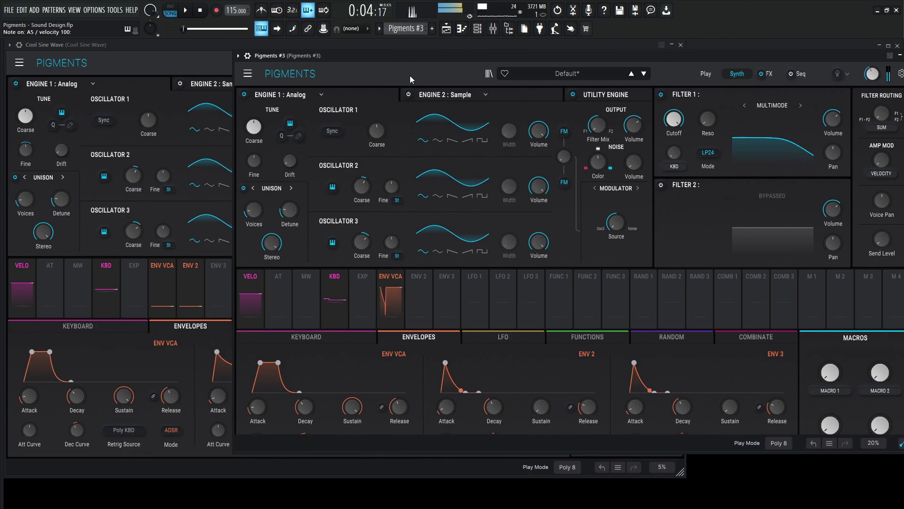
# Step: Check Cool Sine Wave's LFO 1 modulation targets, assign LFO 1 to Engine 1 fine tuning in Pigments #3 and enlarge its window
pyautogui.click(205, 66)
pyautogui.press('2')
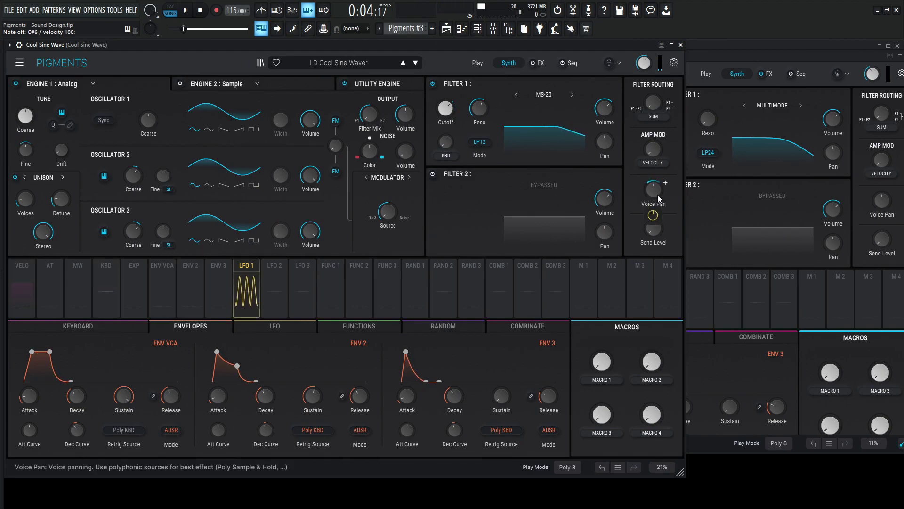
pyautogui.press('2')
pyautogui.press('2')
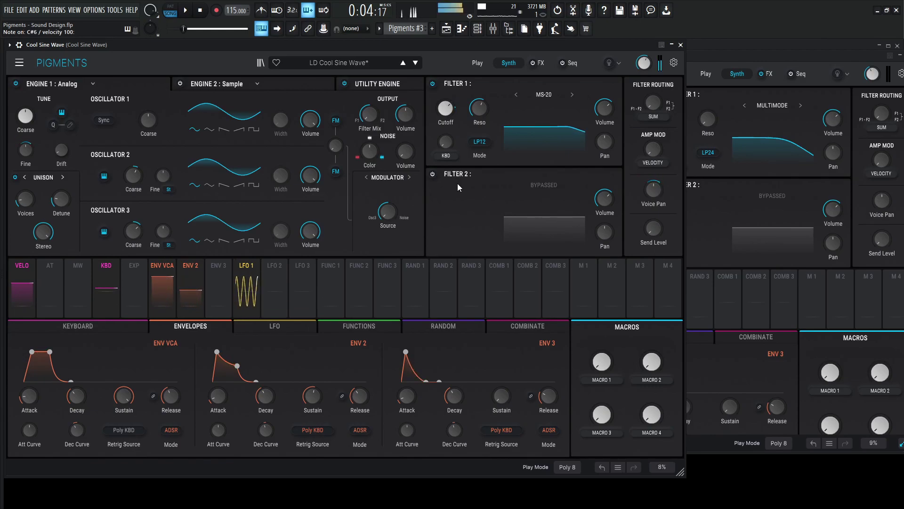
pyautogui.moveTo(25, 180)
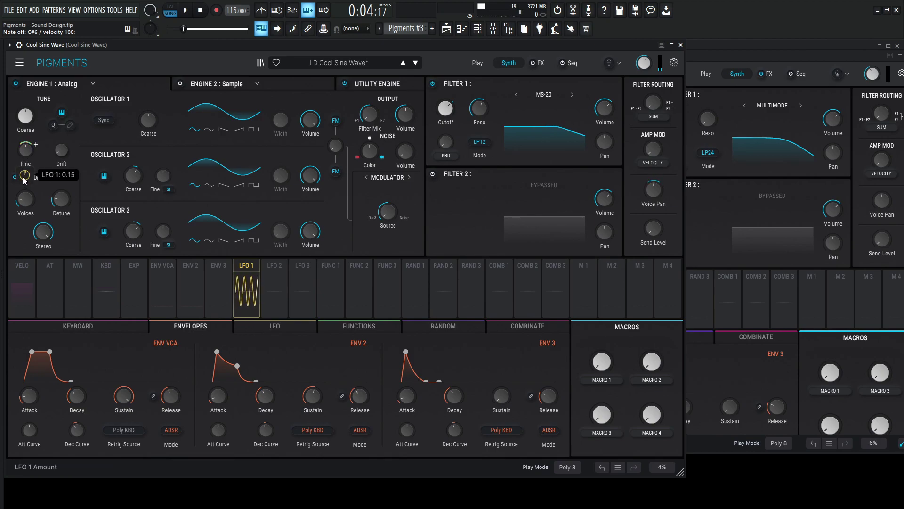
pyautogui.click(736, 68)
pyautogui.click(495, 347)
pyautogui.moveTo(475, 309); pyautogui.dragTo(259, 172)
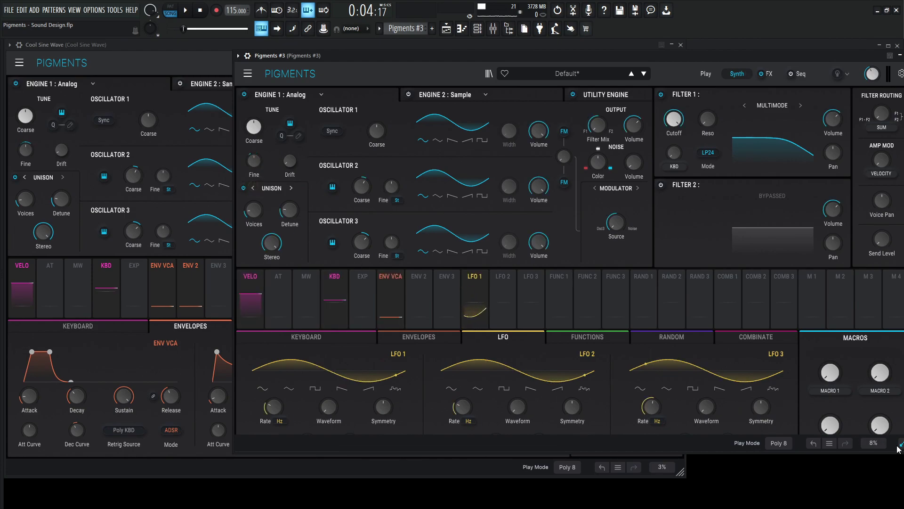
pyautogui.moveTo(900, 444); pyautogui.dragTo(900, 489)
pyautogui.moveTo(254, 161)
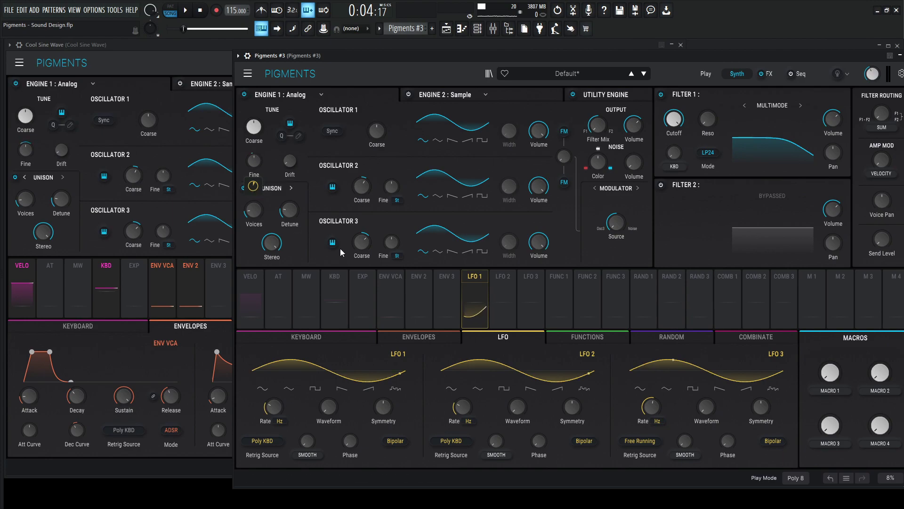
# Step: Set the LFO 1 rate in Pigments #3 to 6.29 Hz, comparing with Cool Sine Wave's LFO, and play a test note
pyautogui.moveTo(285, 400)
pyautogui.scroll(8, 286, 399)
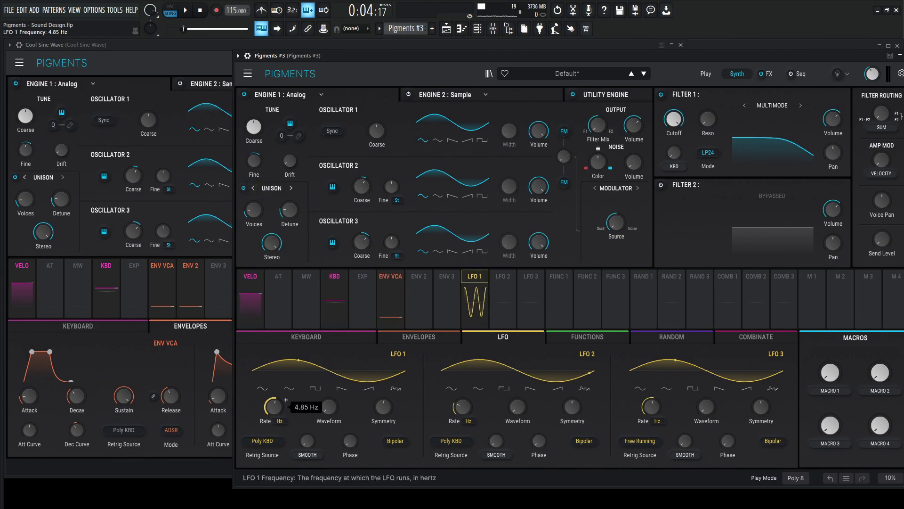
pyautogui.click(206, 330)
pyautogui.click(275, 326)
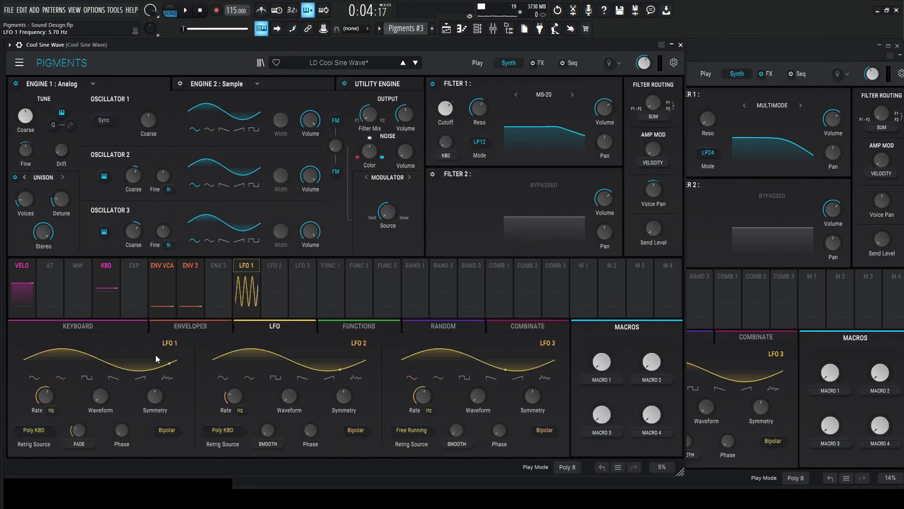
pyautogui.click(790, 55)
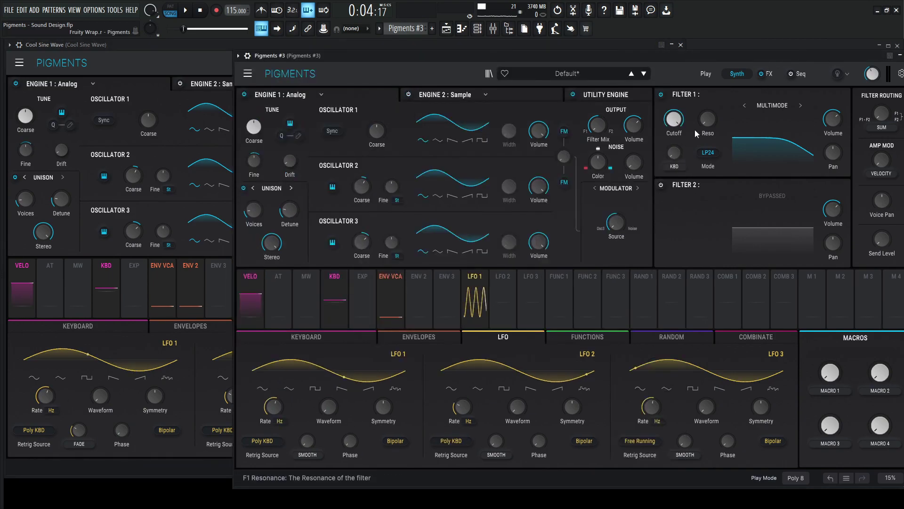
pyautogui.scroll(3, 286, 400)
pyautogui.scroll(2, 285, 400)
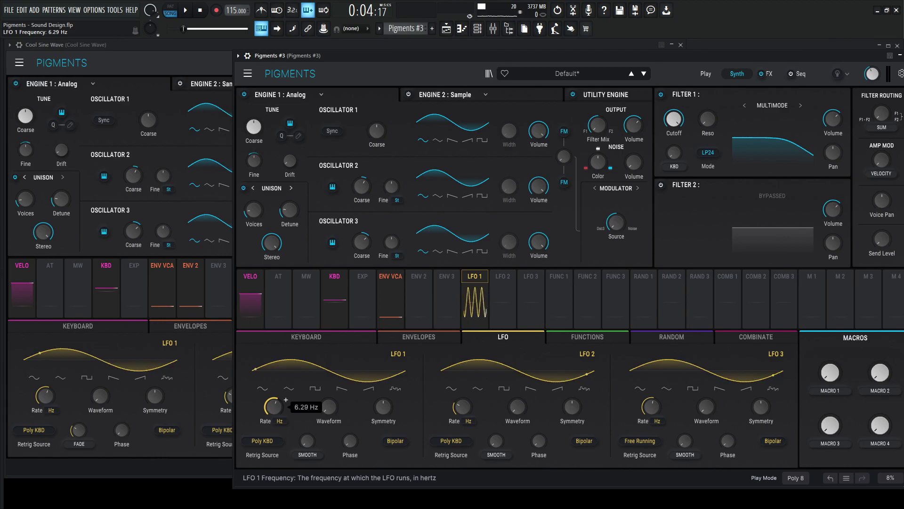
pyautogui.press('2')
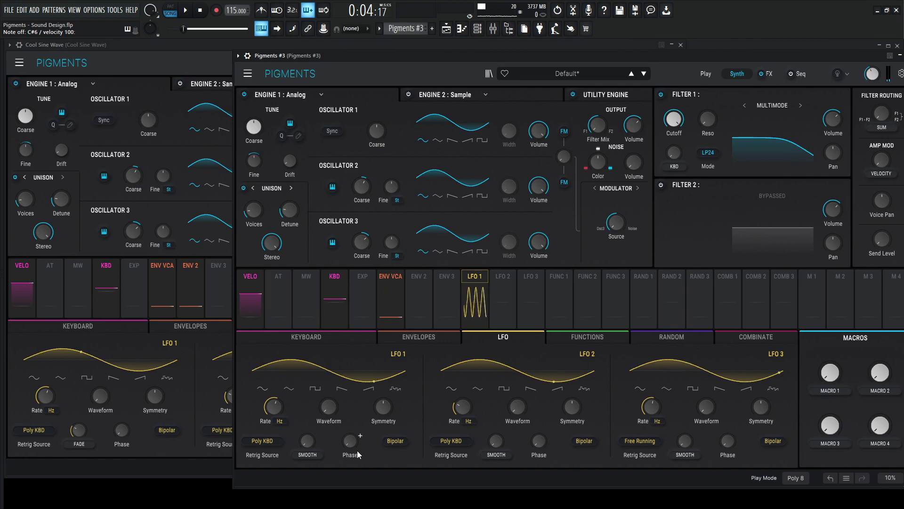
# Step: Switch the LFO 1 setting in Pigments #3 to Fade, match the fade time to Cool Sine Wave's and play a test note
pyautogui.click(311, 455)
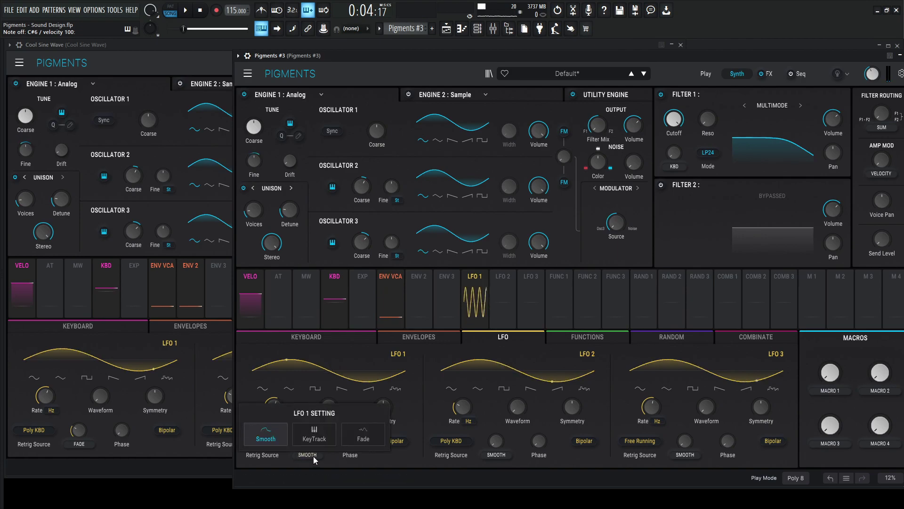
pyautogui.click(373, 431)
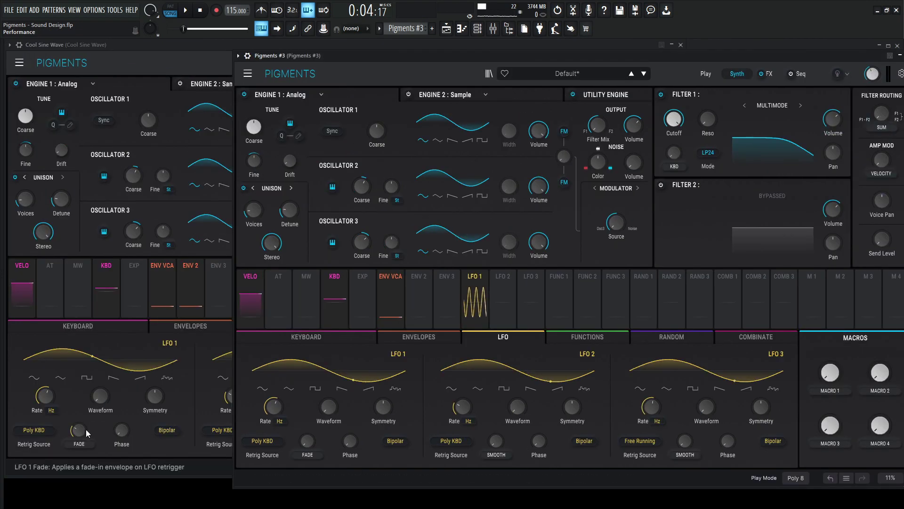
pyautogui.moveTo(80, 431)
pyautogui.moveTo(307, 442); pyautogui.dragTo(308, 441)
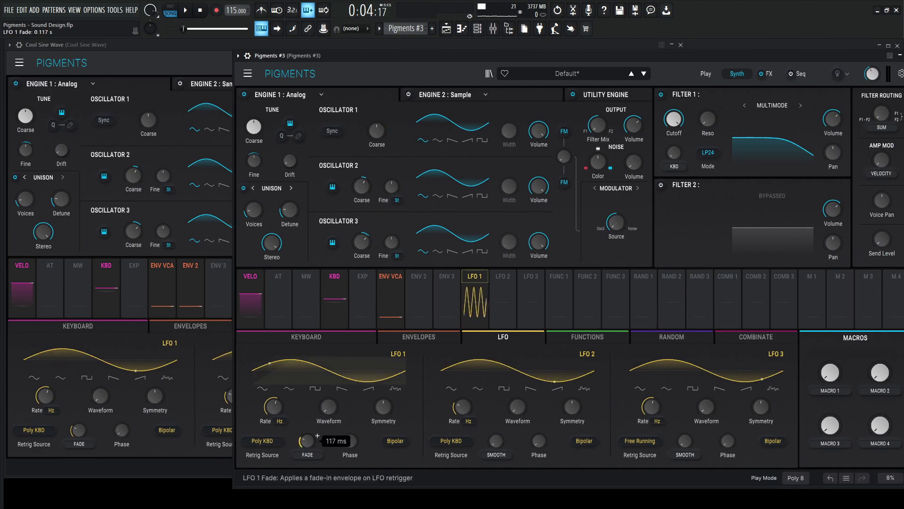
pyautogui.moveTo(307, 441); pyautogui.dragTo(307, 440)
pyautogui.press('2')
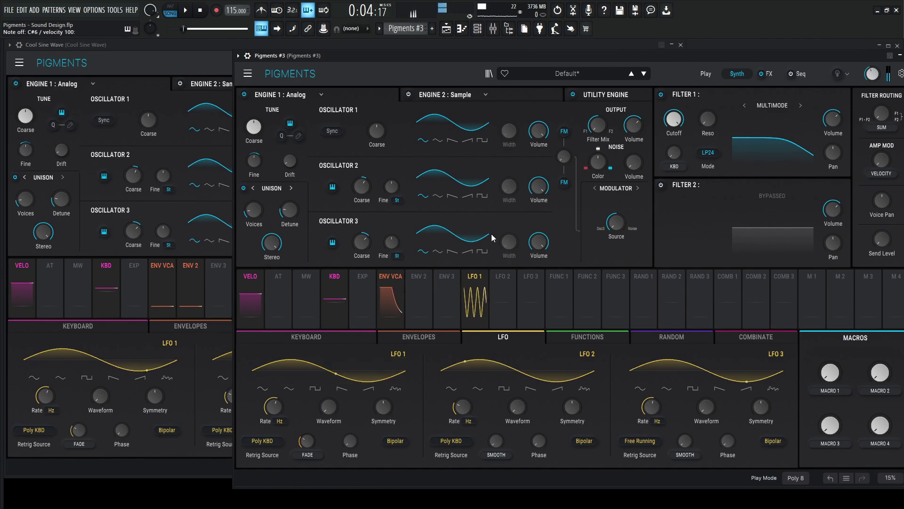
# Step: Check Cool Sine Wave's LFO 1 routing, modulate Voice Pan with LFO 1 in Pigments #3 and play a test note
pyautogui.click(222, 74)
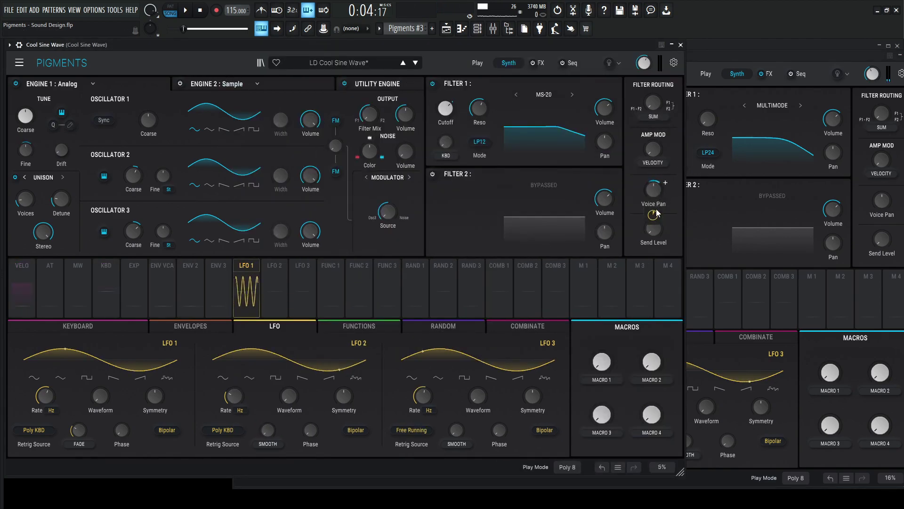
pyautogui.click(768, 63)
pyautogui.moveTo(475, 304); pyautogui.dragTo(881, 231)
pyautogui.press('2')
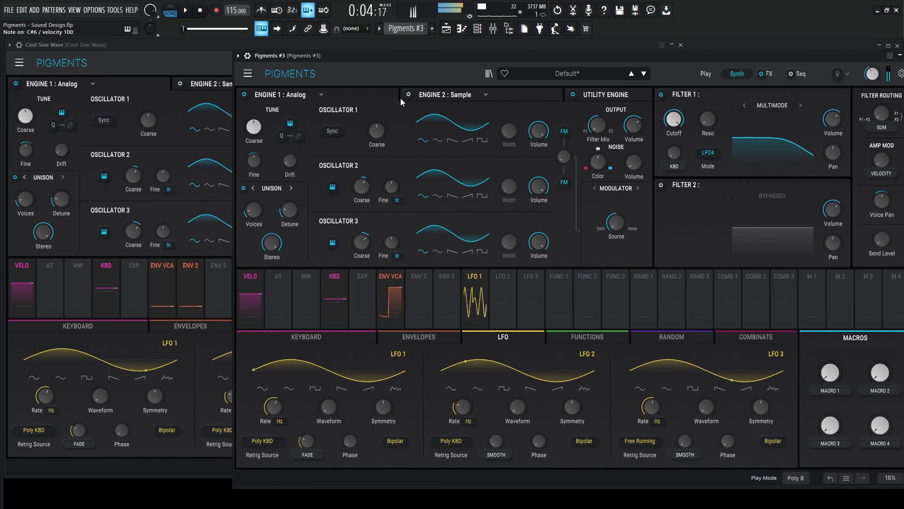
# Step: Play test notes in Cool Sine Wave and Pigments #3 to compare their sound
pyautogui.click(177, 64)
pyautogui.press('2')
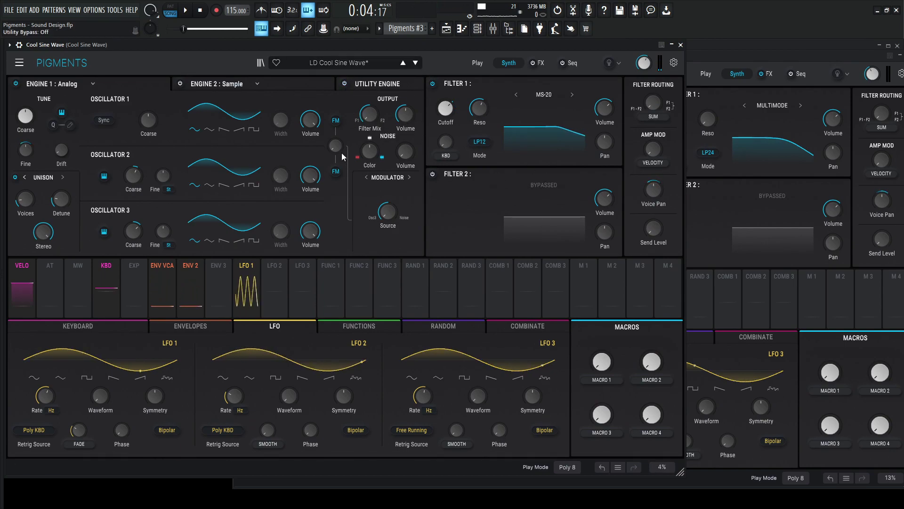
pyautogui.click(726, 62)
pyautogui.click(193, 57)
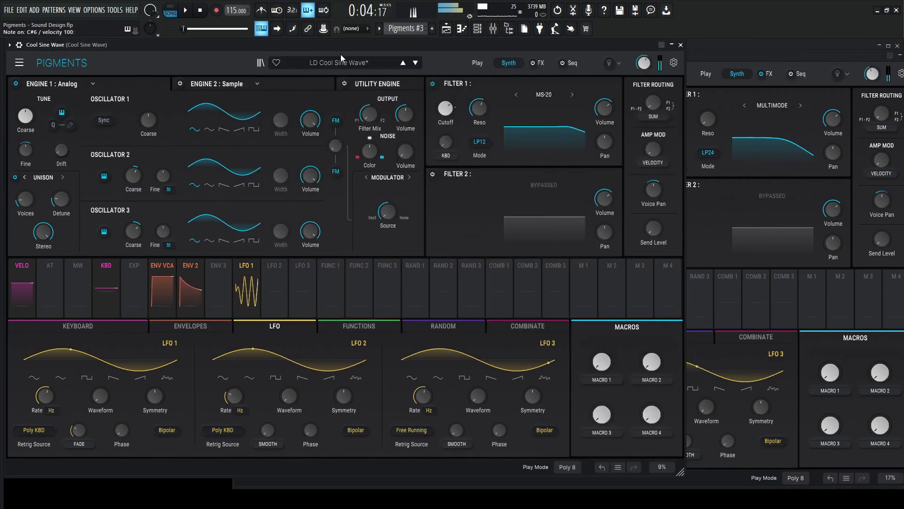
pyautogui.click(706, 60)
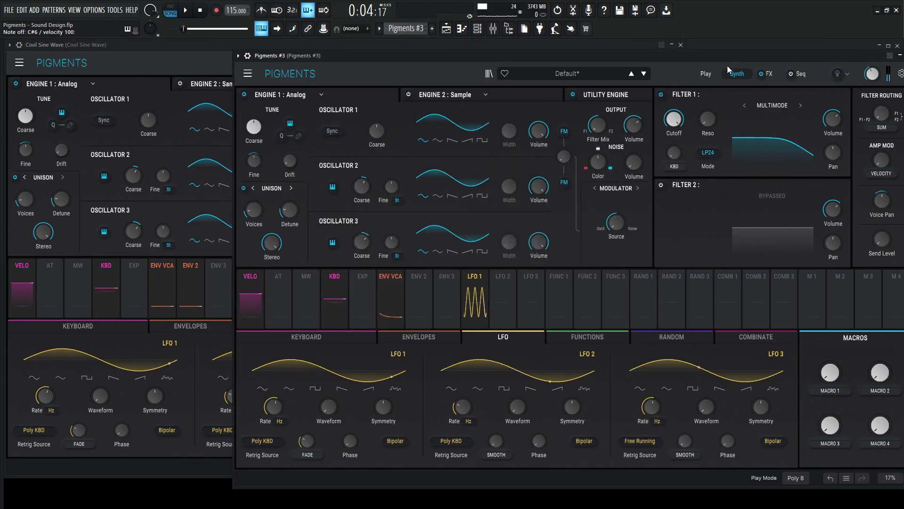
# Step: Open Cool Sine Wave's effects, bypass the FX B bus and examine the FX A chain
pyautogui.click(185, 63)
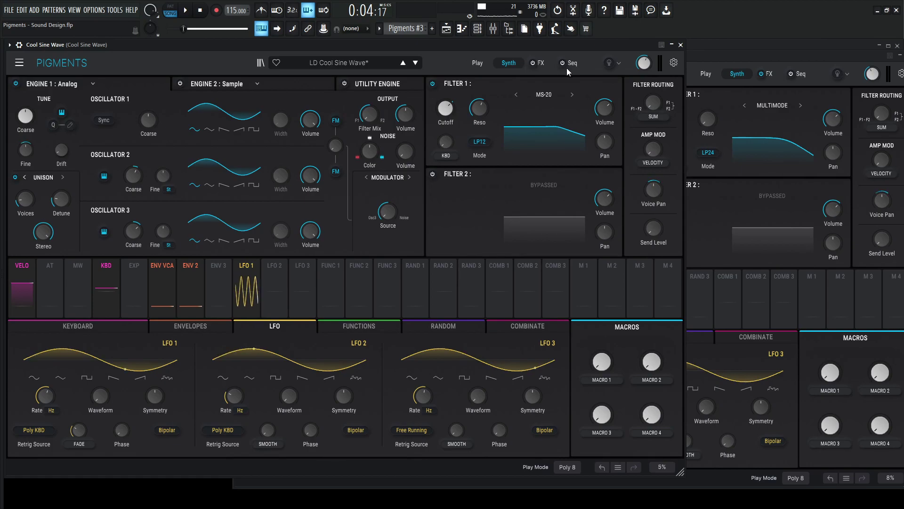
pyautogui.click(542, 62)
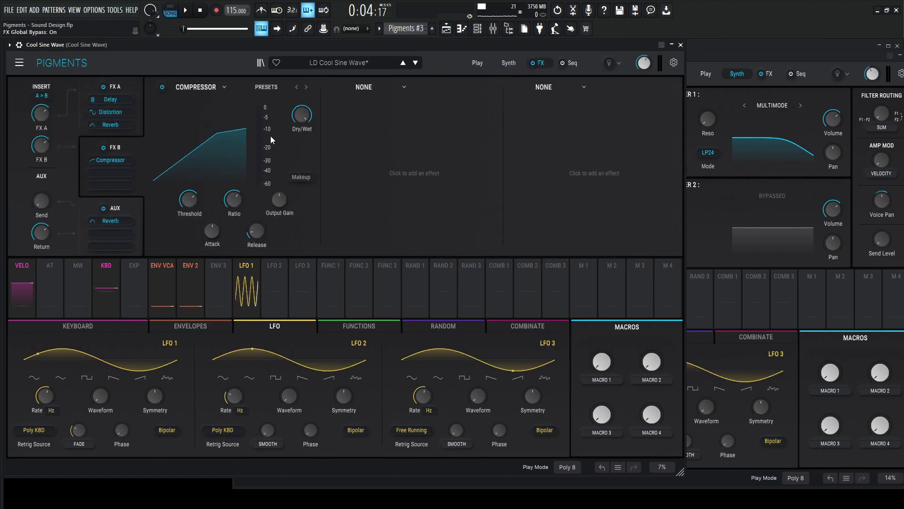
pyautogui.click(104, 148)
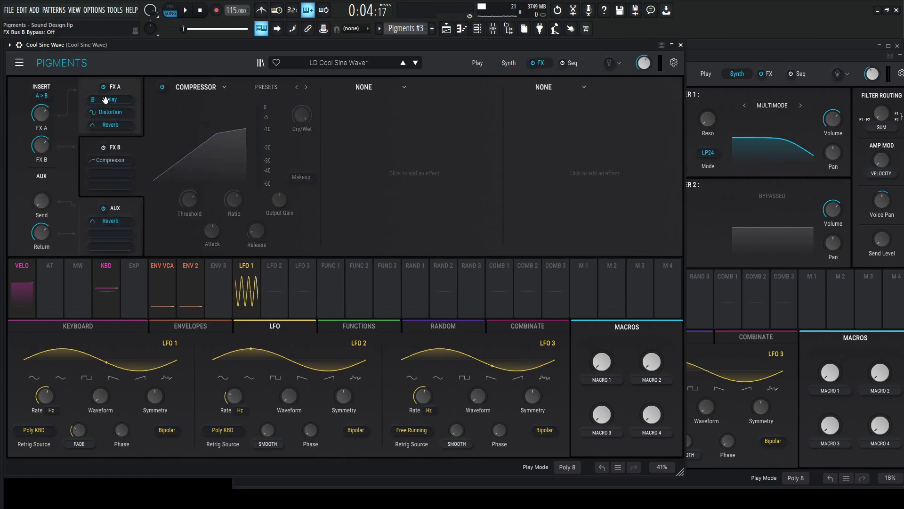
pyautogui.click(106, 92)
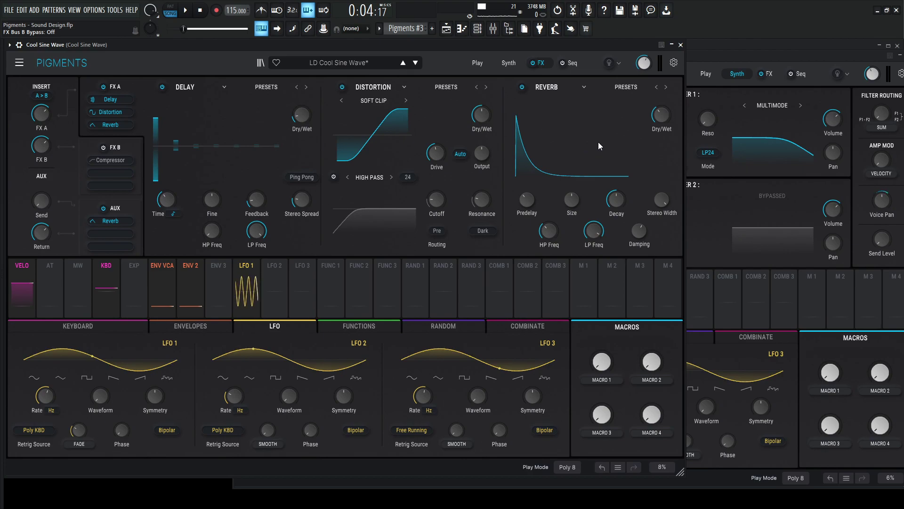
# Step: Open the effects in Pigments #3, place its window beside Cool Sine Wave and match the FX A Delay's Dry/Wet to the reference
pyautogui.click(688, 83)
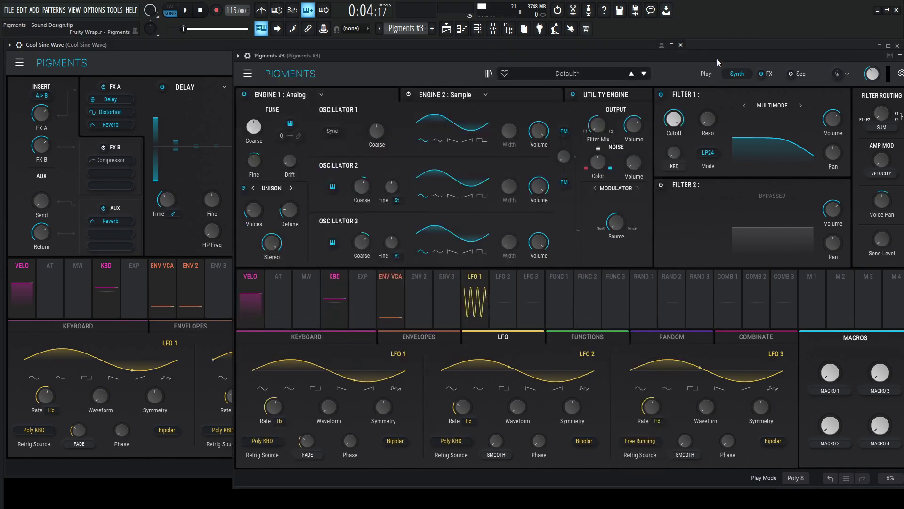
pyautogui.click(766, 73)
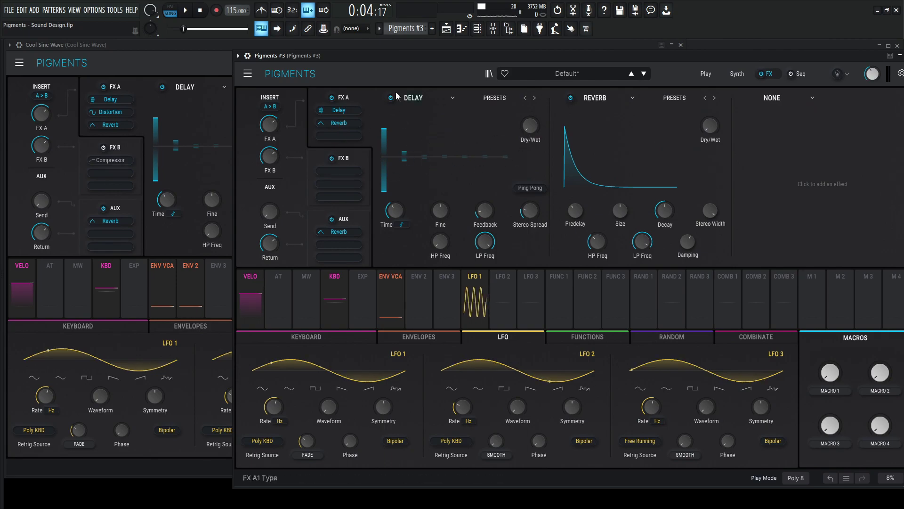
pyautogui.moveTo(380, 57); pyautogui.dragTo(468, 52)
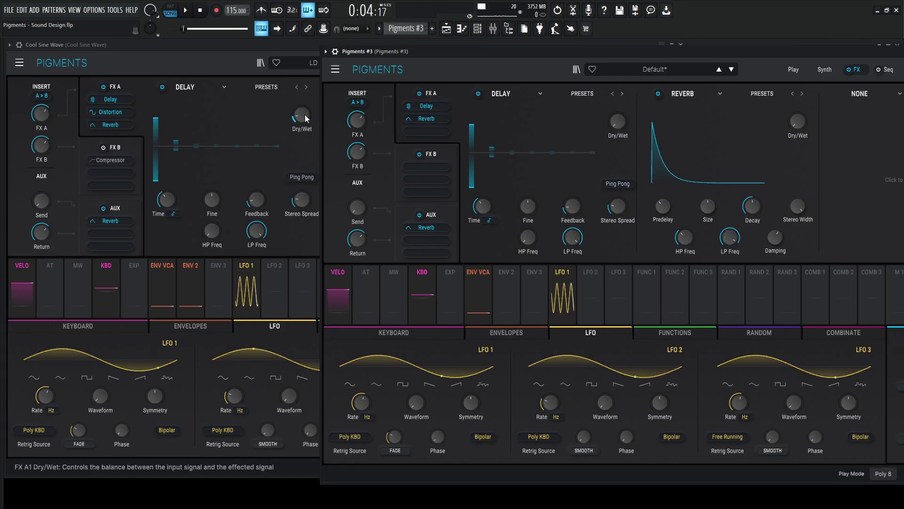
pyautogui.moveTo(623, 123); pyautogui.dragTo(623, 118)
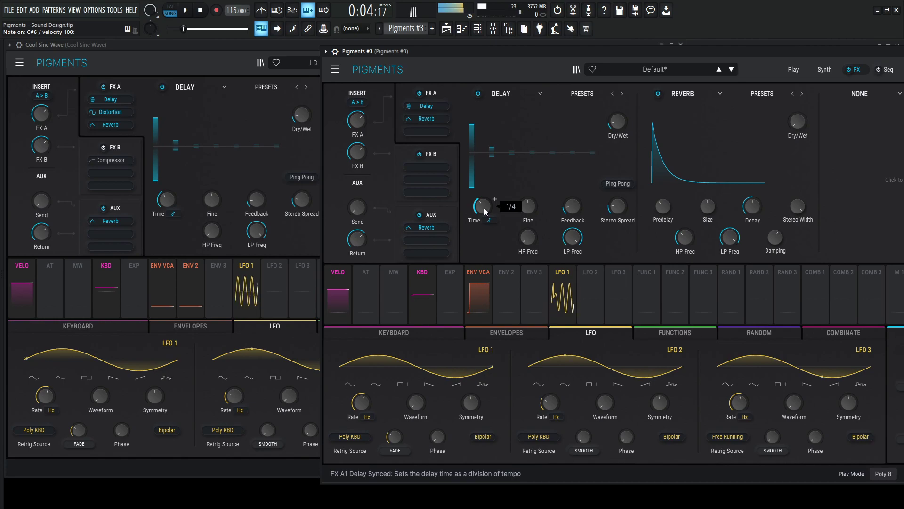
# Step: Using Cool Sine Wave's FX A order, move the Pigments #3 Reverb to the third slot and add Distortion in the second
pyautogui.click(226, 67)
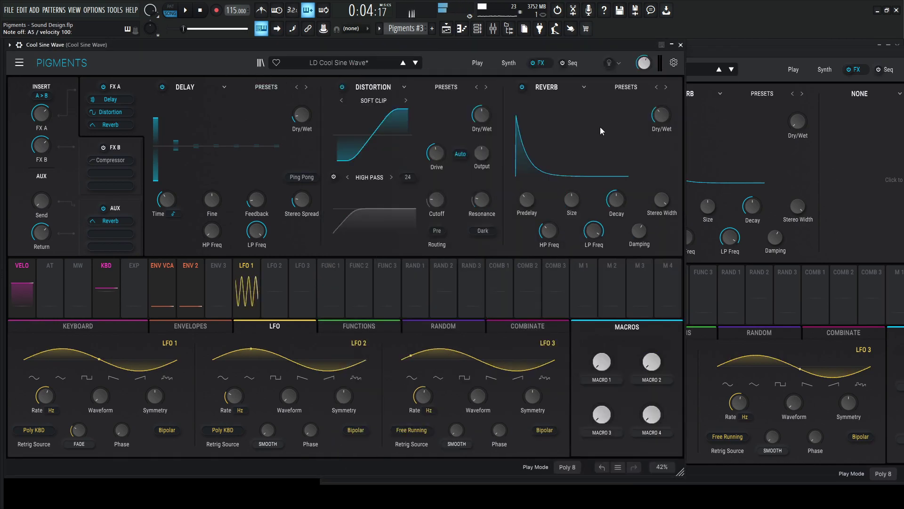
pyautogui.click(751, 48)
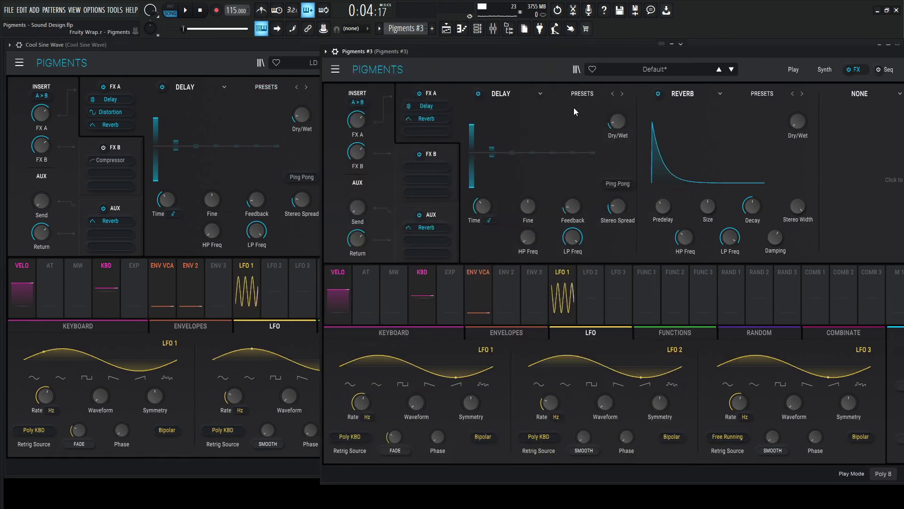
pyautogui.click(686, 93)
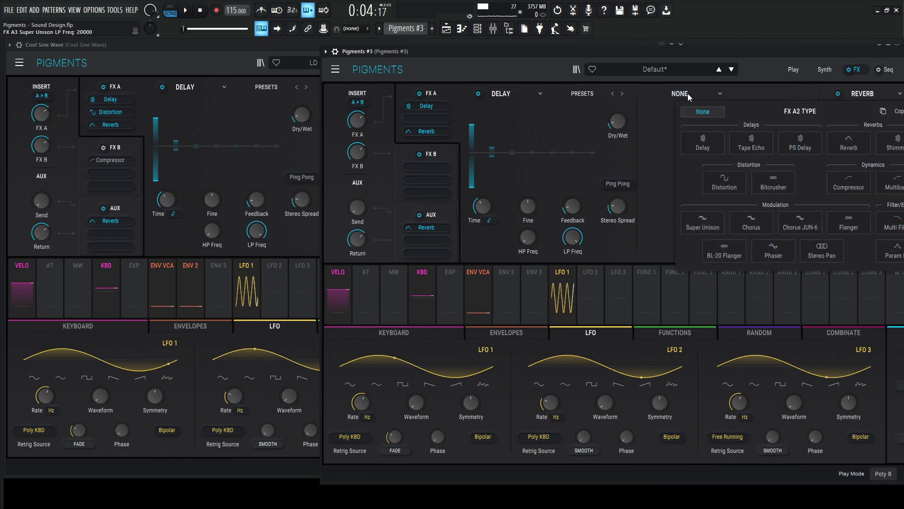
pyautogui.click(728, 181)
# Step: Adjust the Distortion Drive in Pigments #3 to match Cool Sine Wave's and play test notes
pyautogui.click(221, 61)
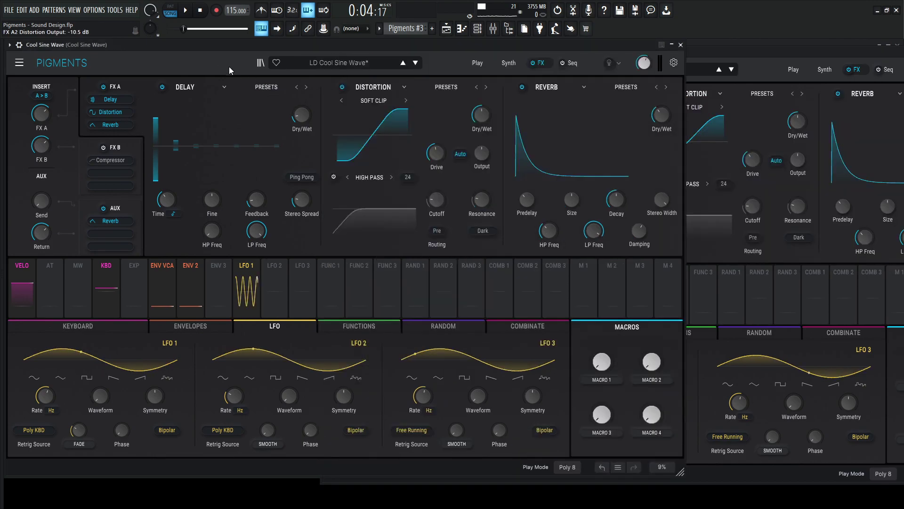
pyautogui.moveTo(479, 120)
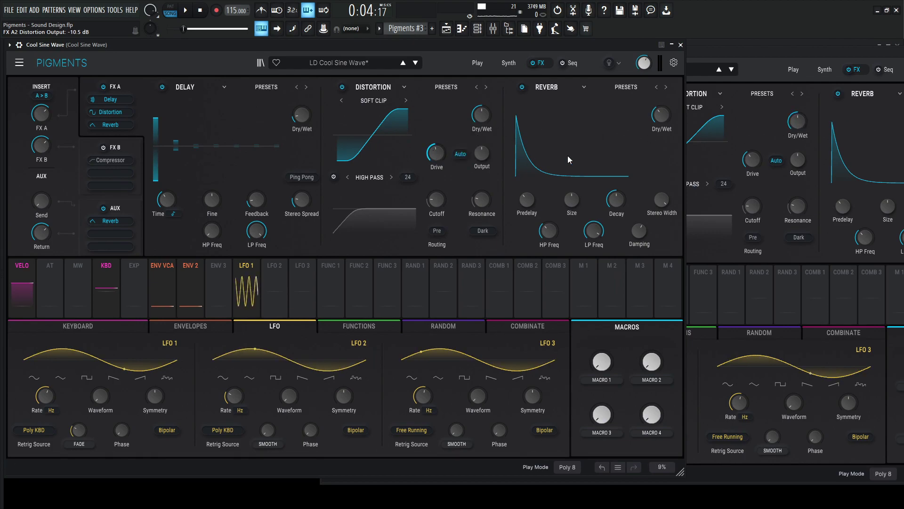
pyautogui.moveTo(757, 164); pyautogui.dragTo(758, 159)
pyautogui.press('y')
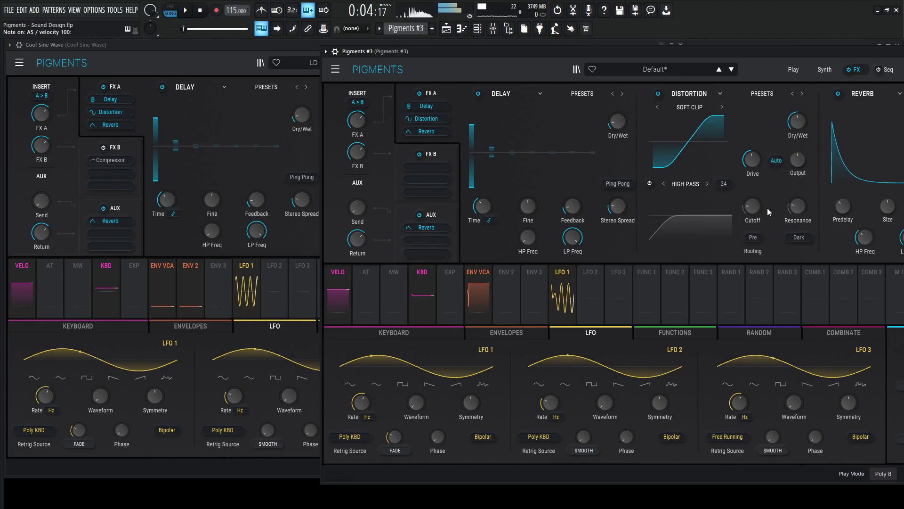
pyautogui.press('y')
pyautogui.press('=')
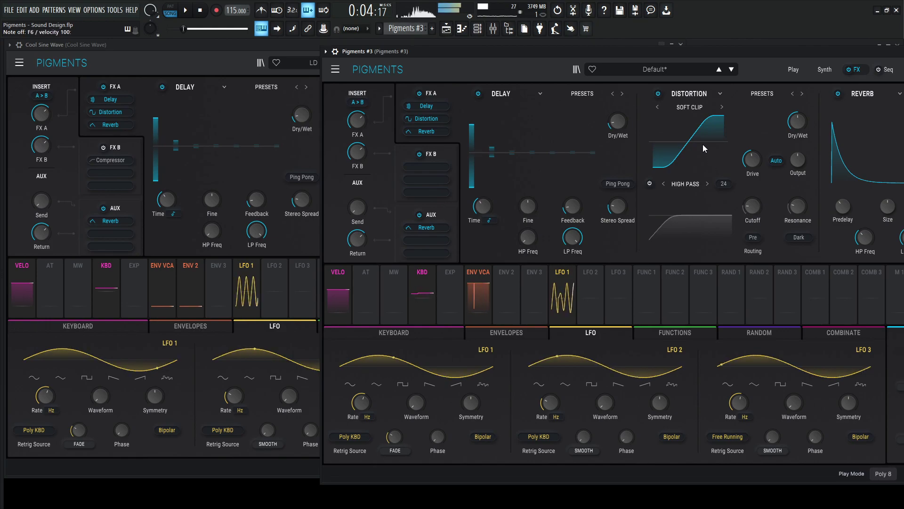
# Step: Check Cool Sine Wave's Reverb mix, reposition the Pigments #3 window and set its FX A Reverb Dry/Wet to 31 %
pyautogui.click(220, 71)
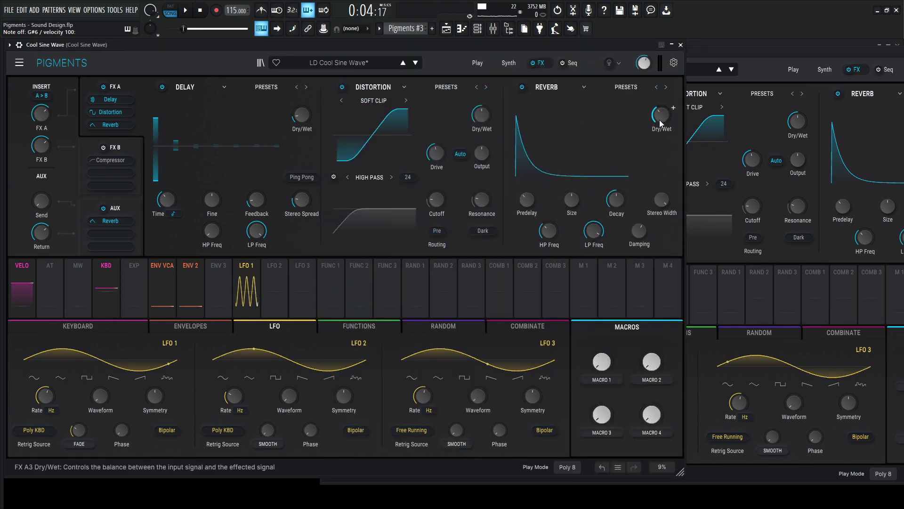
pyautogui.click(771, 67)
pyautogui.moveTo(771, 56); pyautogui.dragTo(662, 57)
pyautogui.moveTo(865, 126); pyautogui.dragTo(865, 119)
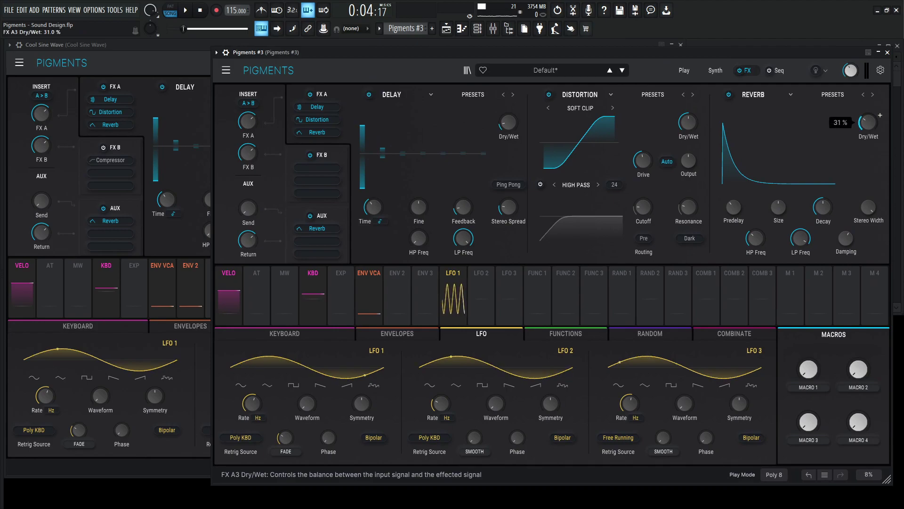
# Step: Play test notes in Pigments #3 and Cool Sine Wave to compare the sound with the FX A effects
pyautogui.press('w')
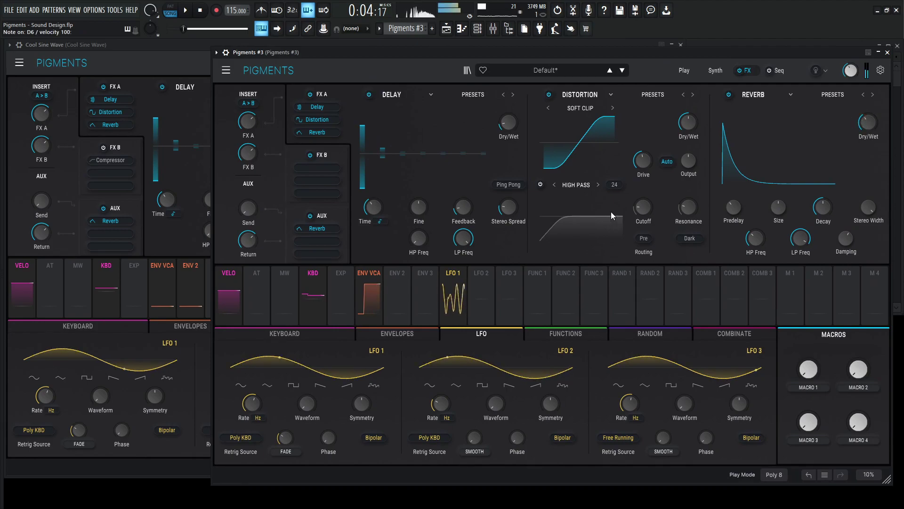
pyautogui.press('w')
pyautogui.press('r')
pyautogui.press('y')
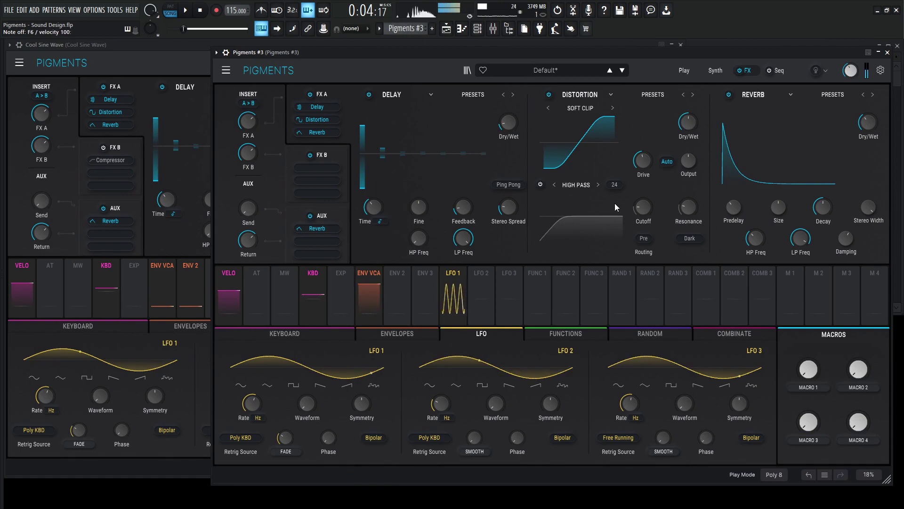
pyautogui.click(179, 67)
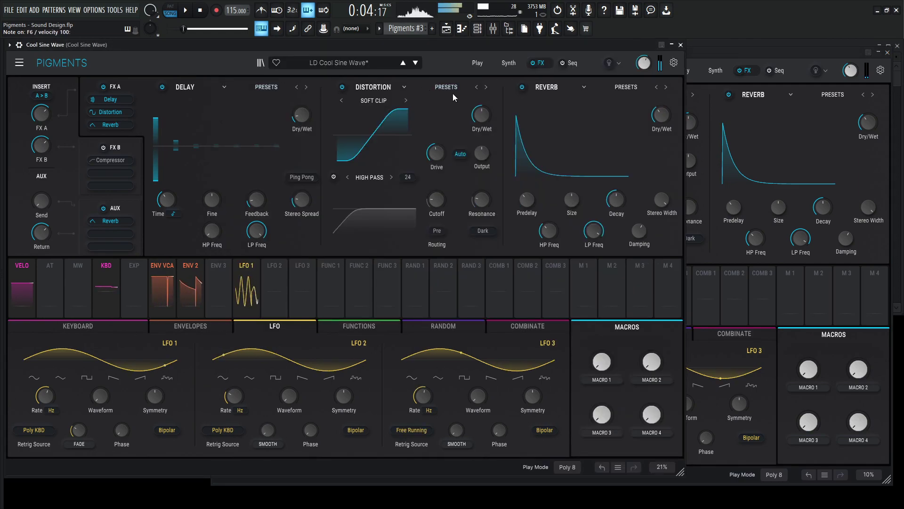
pyautogui.click(705, 59)
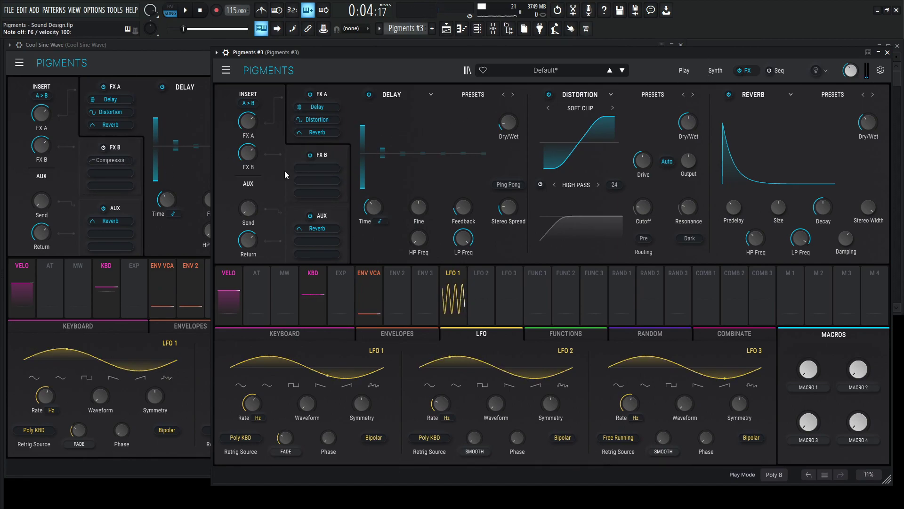
# Step: Turn Cool Sine Wave's FX B bus back on and add a Compressor to the first FX B slot in Pigments #3
pyautogui.click(144, 156)
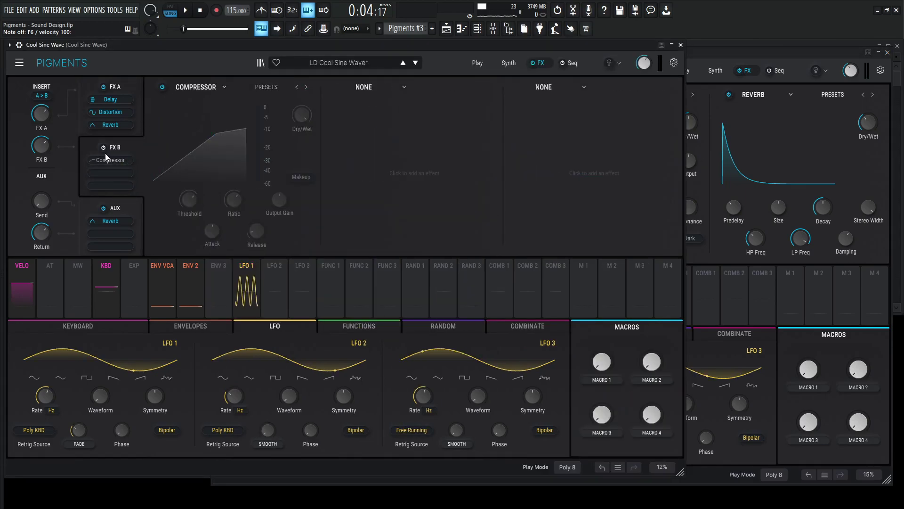
pyautogui.click(756, 55)
pyautogui.click(329, 150)
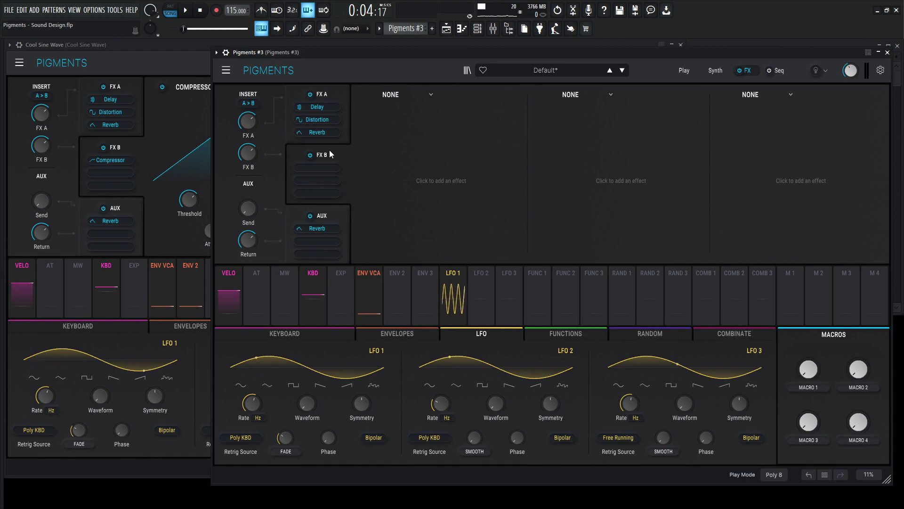
pyautogui.click(389, 97)
pyautogui.click(569, 182)
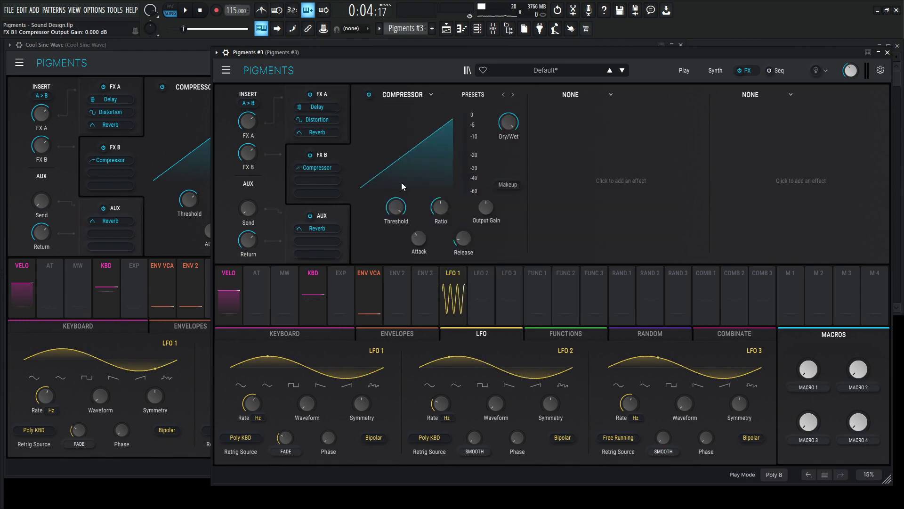
# Step: Set the FX B Compressor's ratio in Pigments #3 to about 4.19:1 and lower its threshold
pyautogui.moveTo(440, 206); pyautogui.dragTo(441, 193)
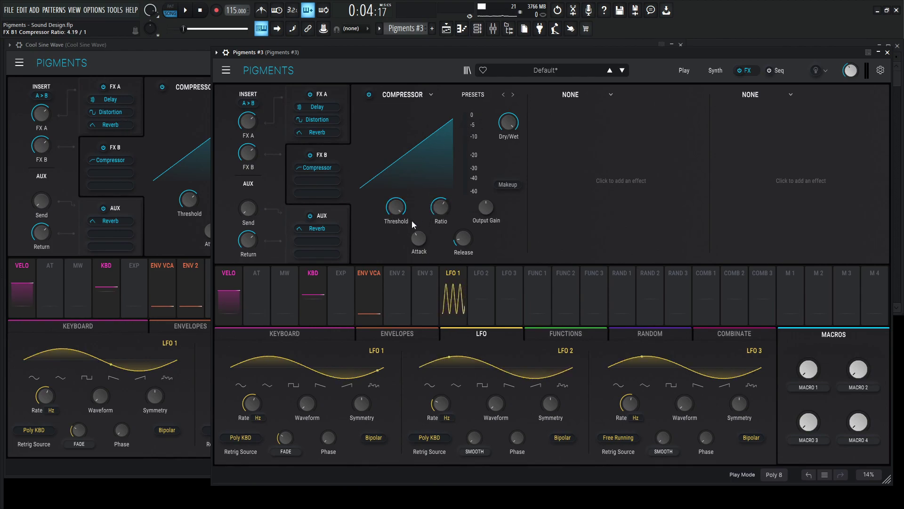
pyautogui.moveTo(395, 206)
pyautogui.mouseDown()
pyautogui.moveTo(396, 219)
pyautogui.moveTo(391, 209)
pyautogui.mouseUp()
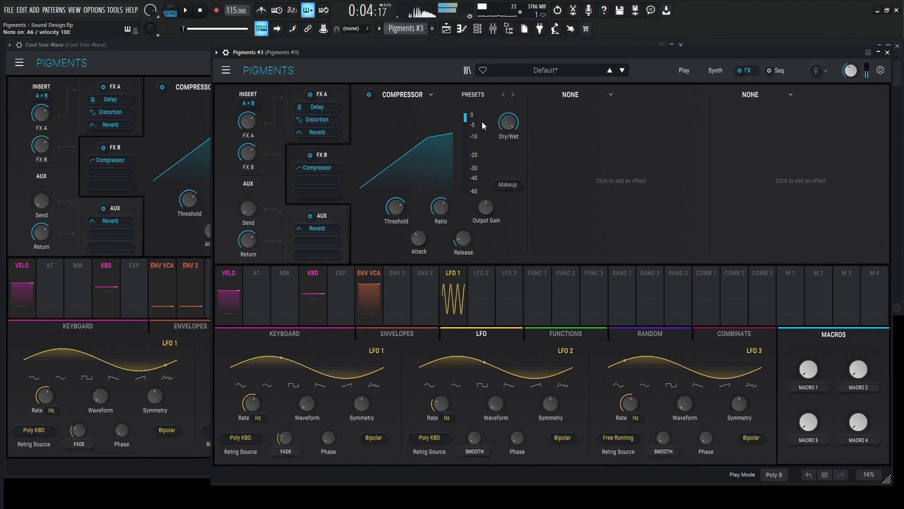
# Step: Bypass and re-enable the FX B Compressor in Pigments #3, and raise the FX A Reverb's Dry/Wet amount
pyautogui.click(370, 95)
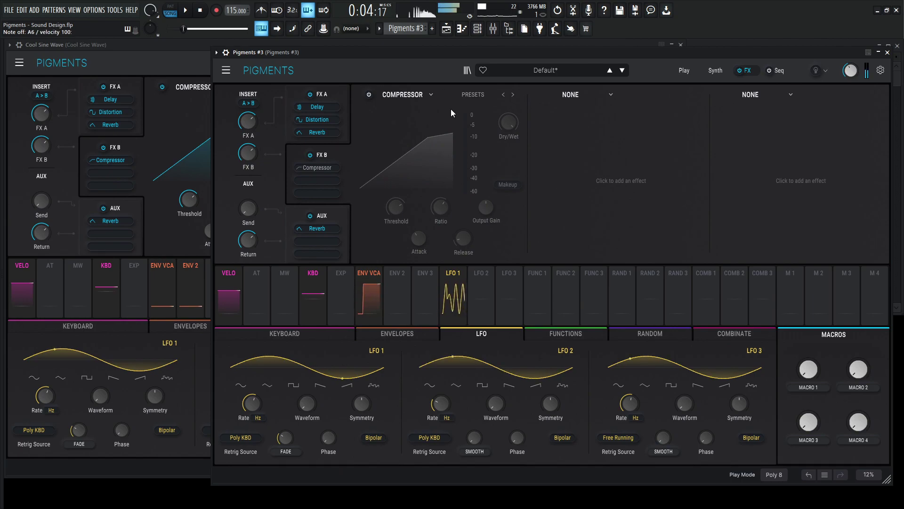
pyautogui.click(368, 95)
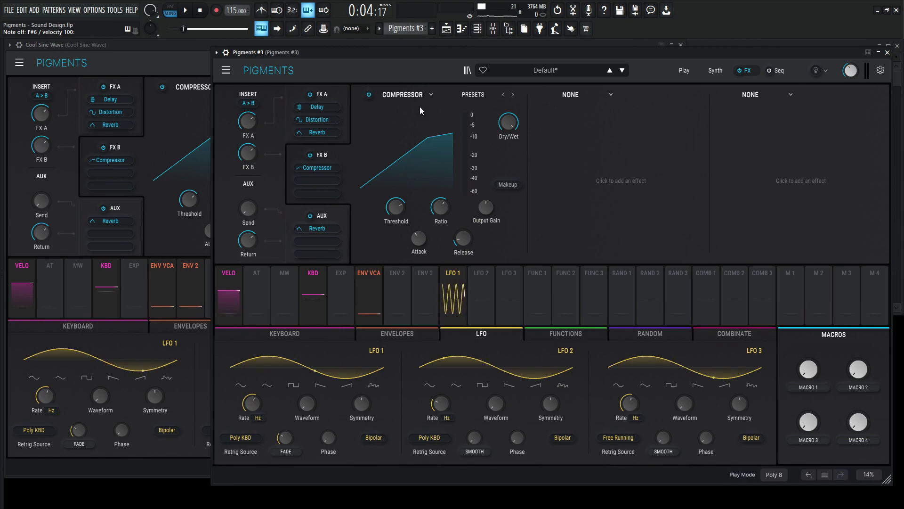
pyautogui.click(325, 94)
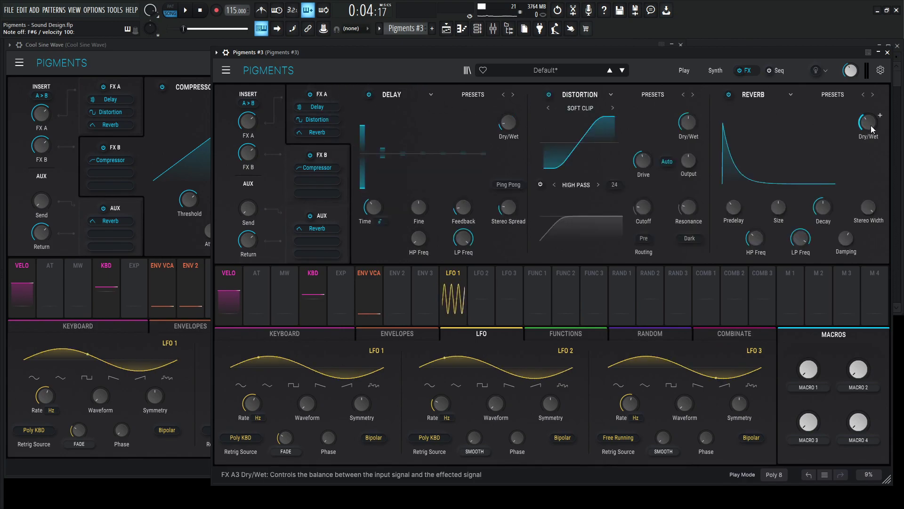
pyautogui.moveTo(871, 125); pyautogui.dragTo(872, 125)
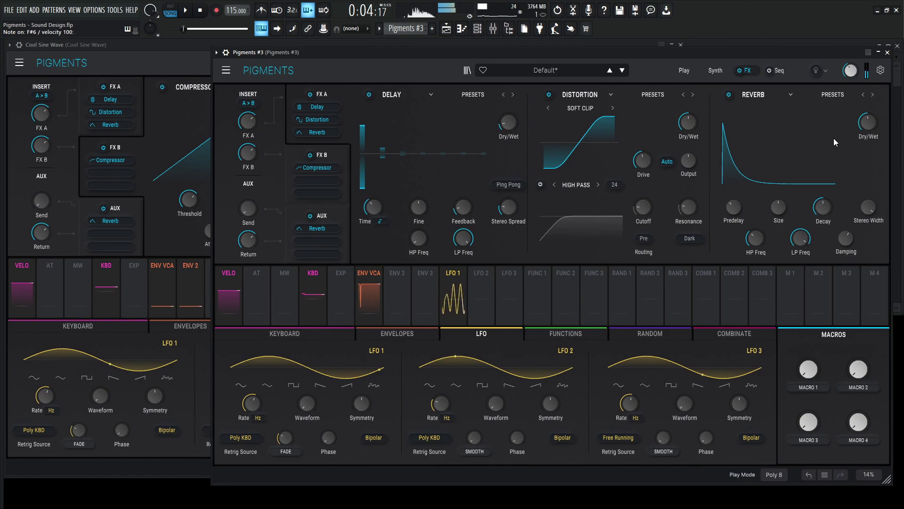
# Step: Show the Synth page in both Cool Sine Wave and Pigments #3 to compare their Filter 1 settings
pyautogui.click(171, 63)
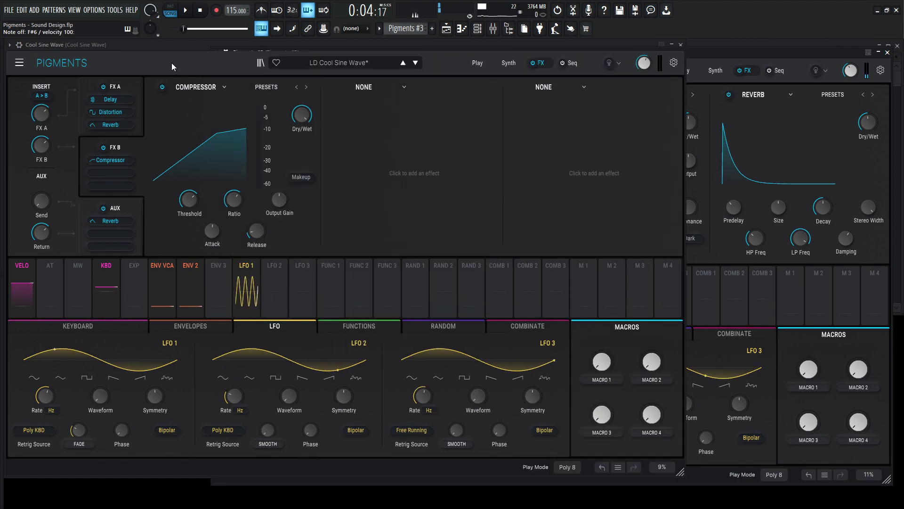
pyautogui.click(509, 63)
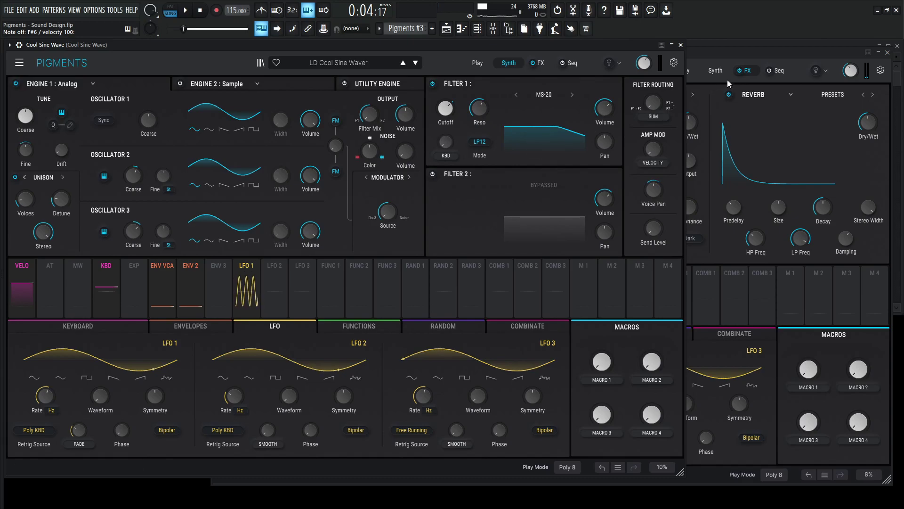
pyautogui.click(739, 58)
pyautogui.click(715, 71)
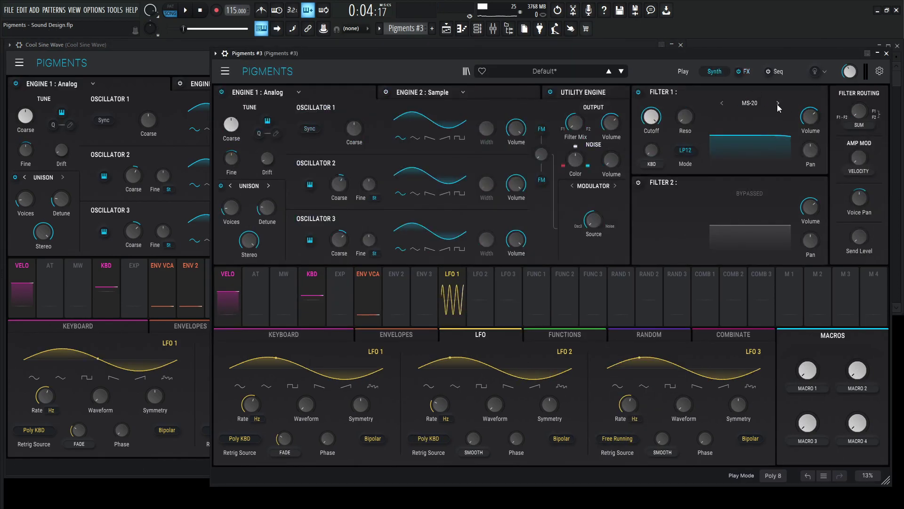
pyautogui.click(777, 103)
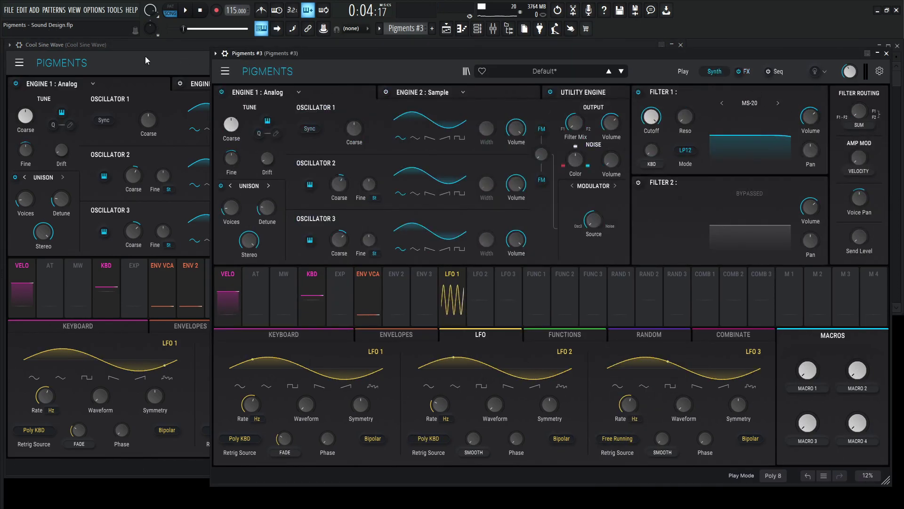
# Step: Check Cool Sine Wave's Filter 1 cutoff and set the Filter 1 cutoff in Pigments #3 to 1951 Hz
pyautogui.click(157, 60)
pyautogui.moveTo(445, 113)
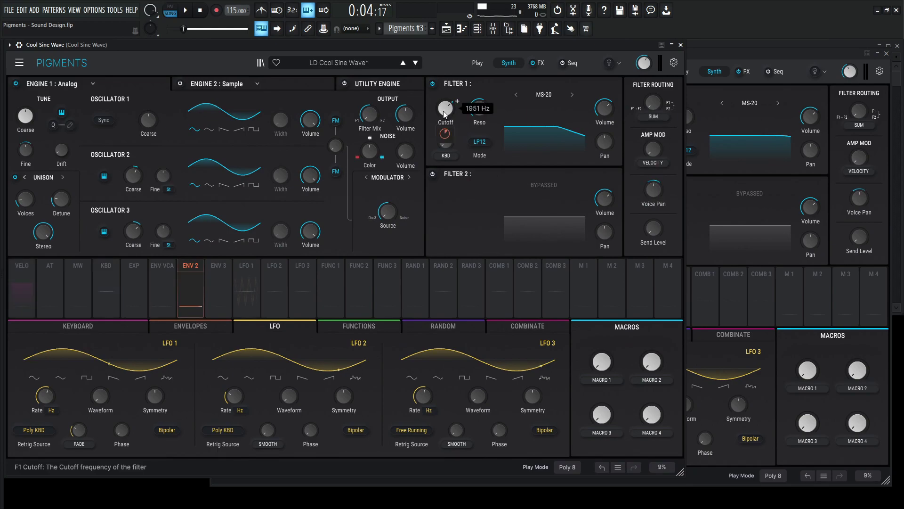
pyautogui.click(742, 61)
pyautogui.moveTo(652, 117)
pyautogui.mouseDown()
pyautogui.moveTo(651, 108)
pyautogui.moveTo(651, 118)
pyautogui.mouseUp()
pyautogui.moveTo(651, 116); pyautogui.dragTo(651, 117)
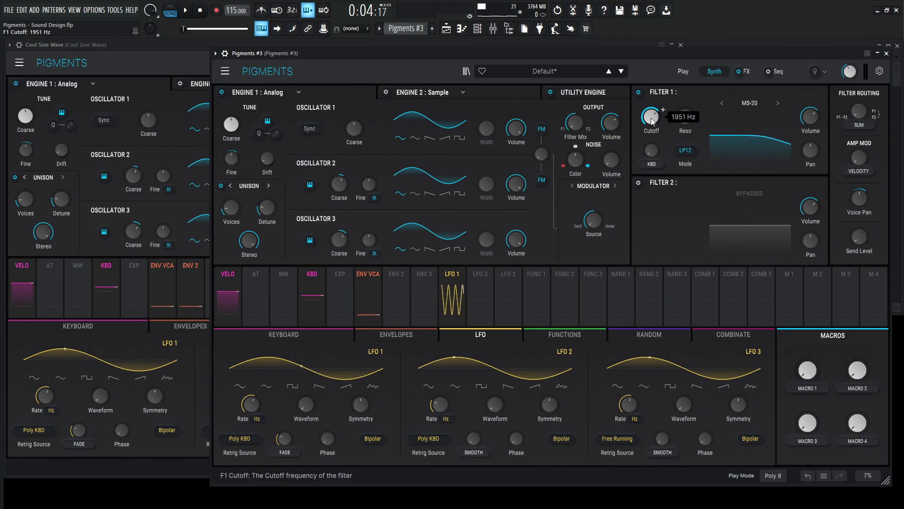
# Step: Assign Env 2 to the Filter 1 cutoff in Pigments #3 with an amount of 0.25, checking Cool Sine Wave's modulation
pyautogui.click(159, 60)
pyautogui.moveTo(446, 123)
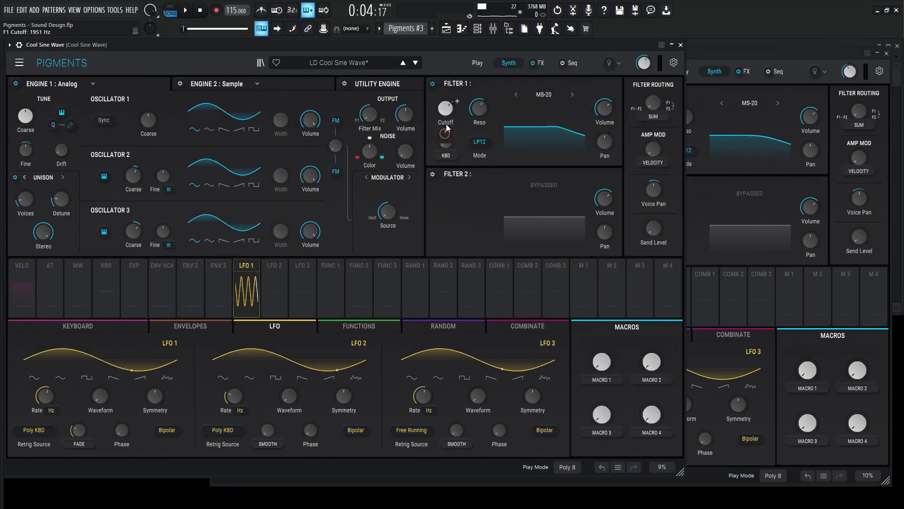
pyautogui.click(759, 61)
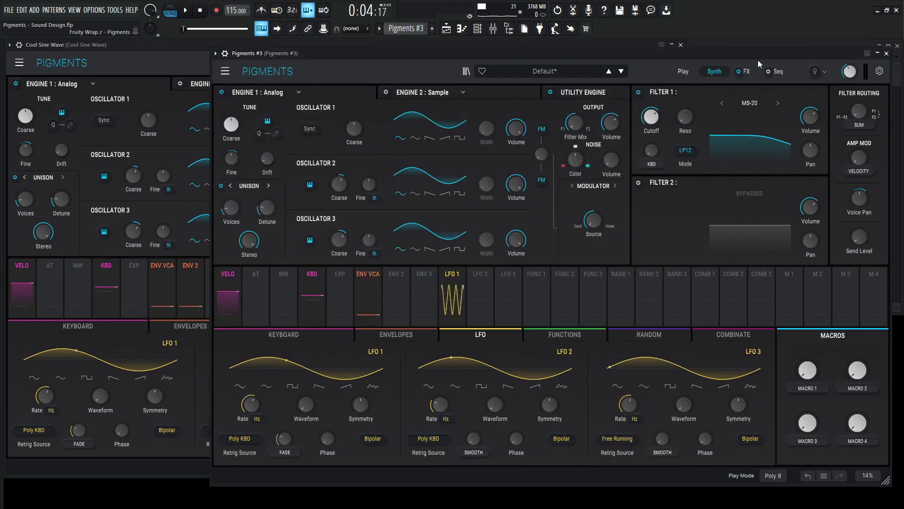
pyautogui.moveTo(397, 307); pyautogui.dragTo(652, 118)
pyautogui.moveTo(649, 145)
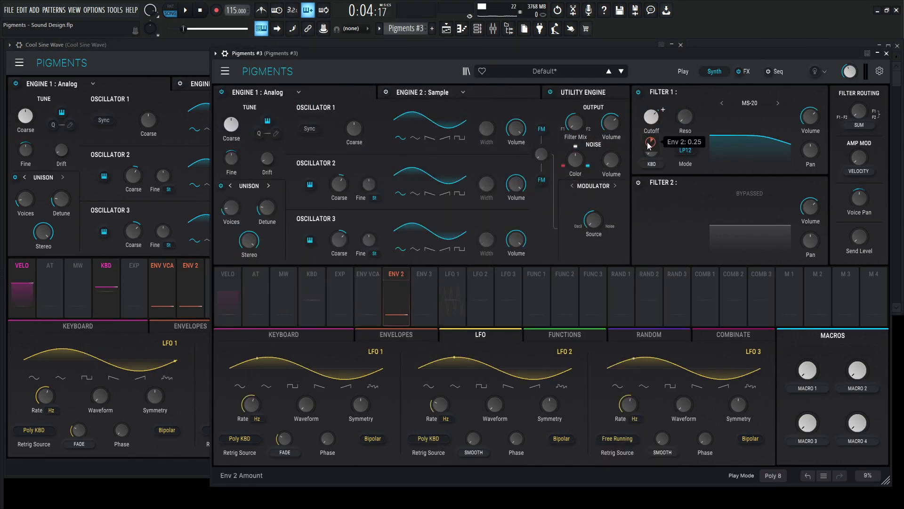
pyautogui.click(184, 63)
pyautogui.moveTo(446, 121)
pyautogui.click(735, 68)
pyautogui.moveTo(652, 121)
# Step: Show the envelopes in both instances and raise Env 2's sustain in Pigments #3 to about 0.336
pyautogui.click(188, 96)
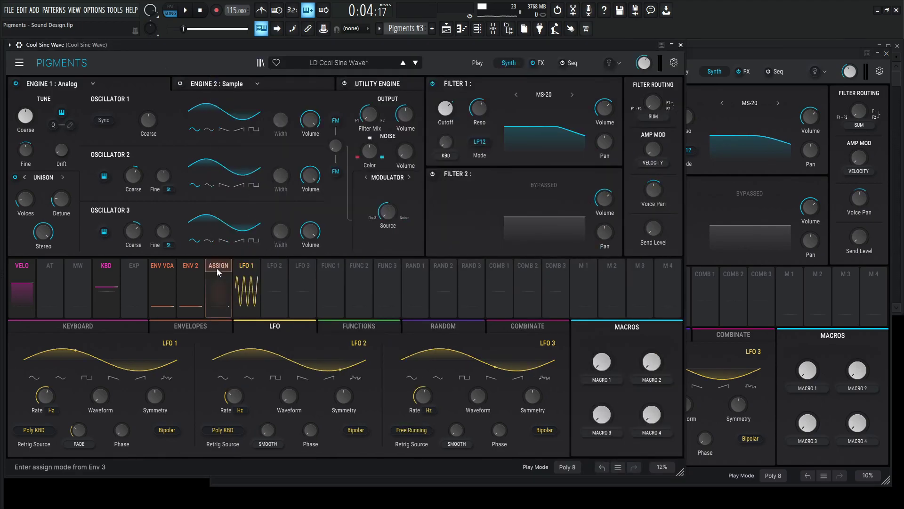
pyautogui.click(198, 332)
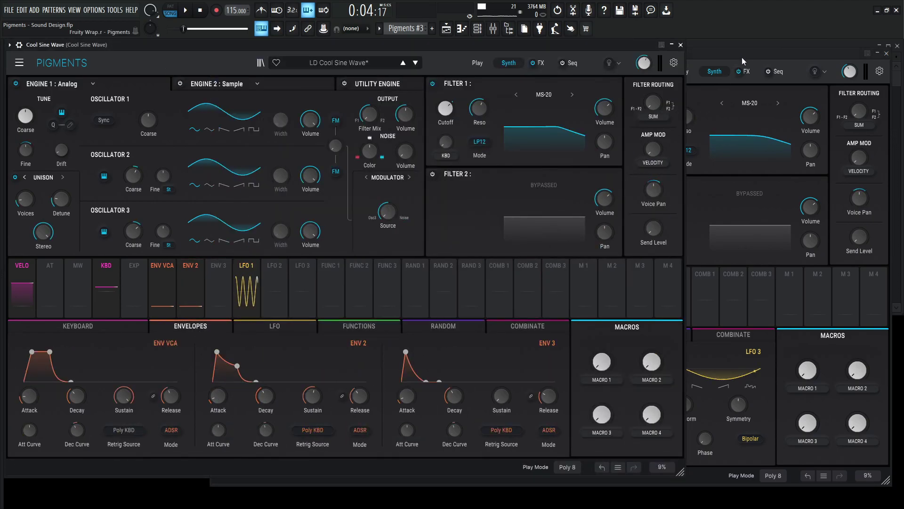
pyautogui.click(696, 163)
pyautogui.click(376, 336)
pyautogui.moveTo(470, 408)
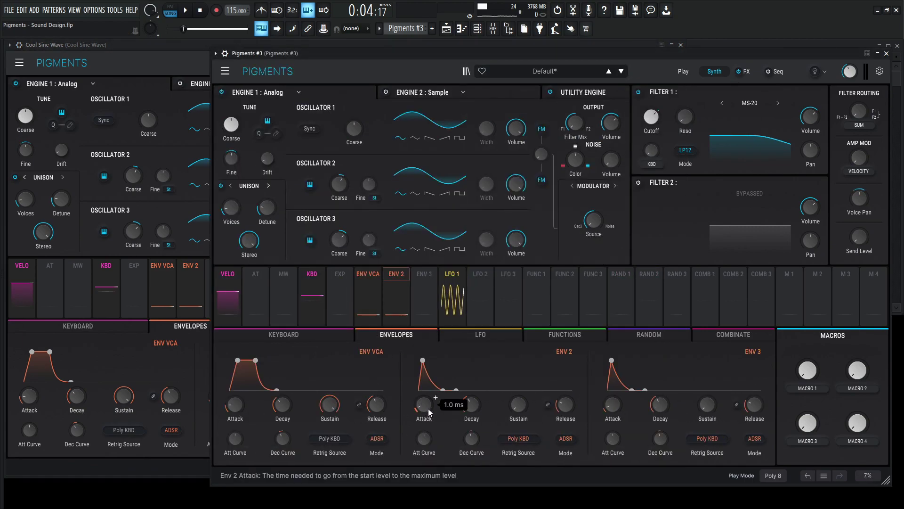
pyautogui.moveTo(516, 405); pyautogui.dragTo(517, 387)
# Step: Check Cool Sine Wave's Env 2 sustain and raise Env 2's sustain in Pigments #3 to match it
pyautogui.click(206, 328)
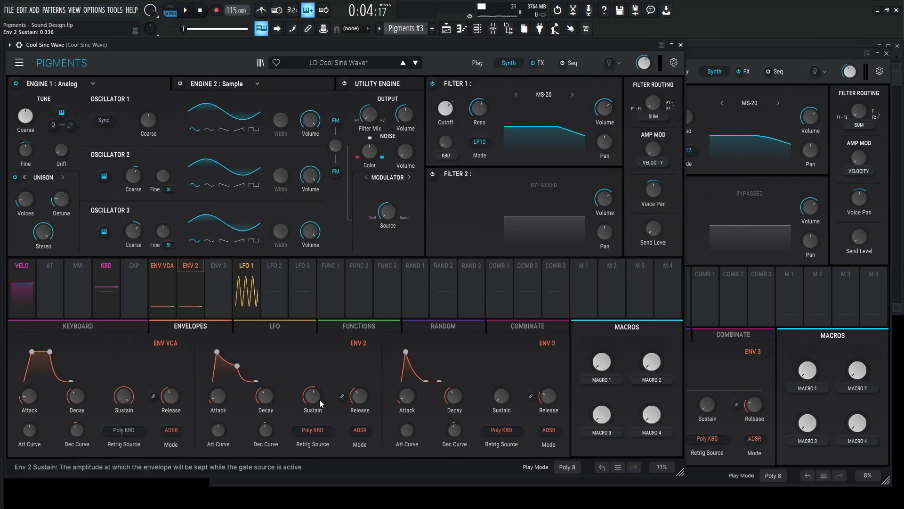
pyautogui.moveTo(314, 397)
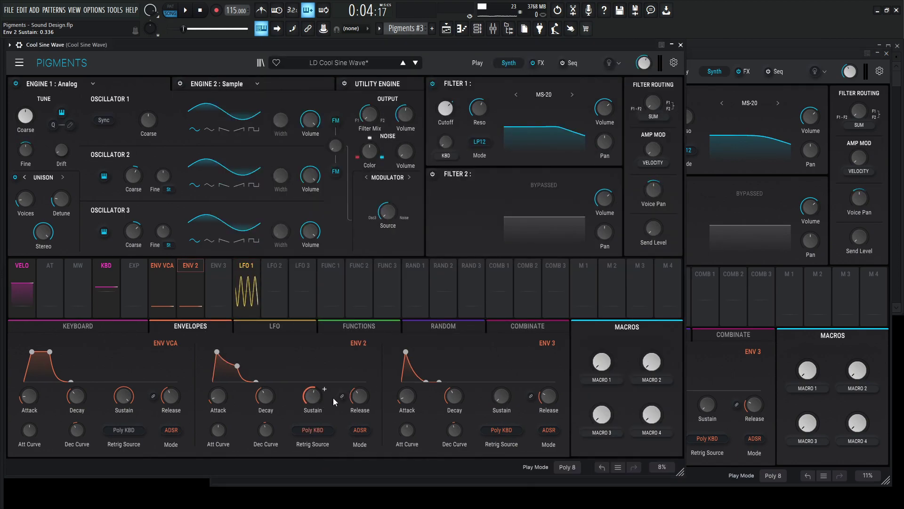
pyautogui.click(728, 60)
pyautogui.moveTo(530, 397)
pyautogui.scroll(3, 531, 398)
pyautogui.scroll(3, 577, 398)
# Step: Play test notes and the pattern to compare Pigments #3 with Cool Sine Wave, and stop playback
pyautogui.press('2')
pyautogui.press('2')
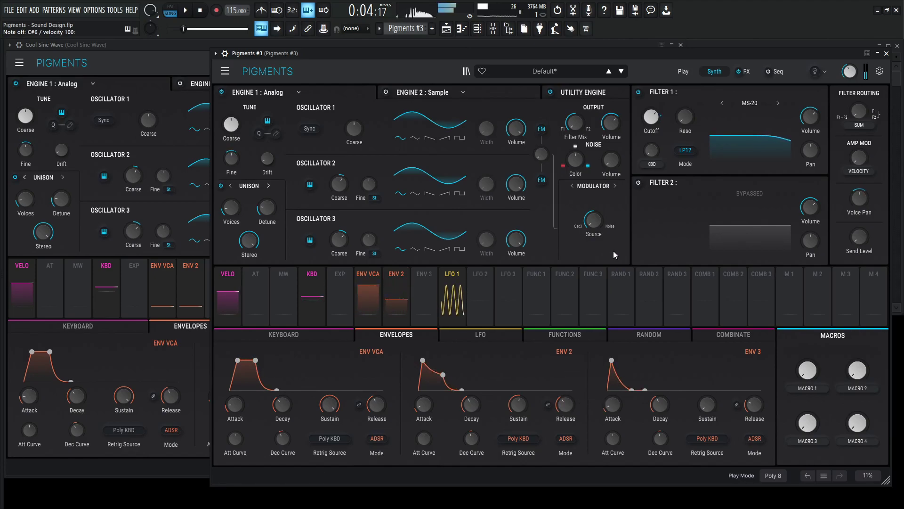
pyautogui.press('w')
pyautogui.press('3')
pyautogui.press('w')
pyautogui.click(163, 57)
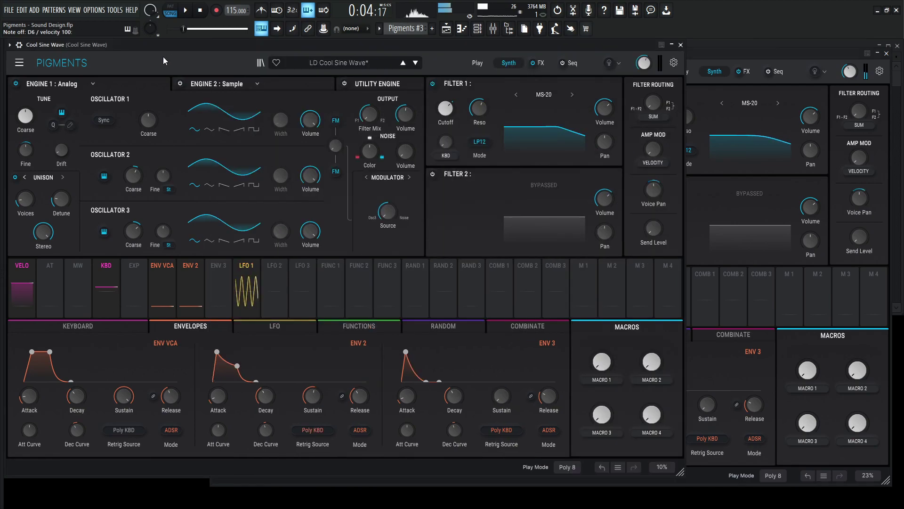
pyautogui.press('r')
pyautogui.click(738, 69)
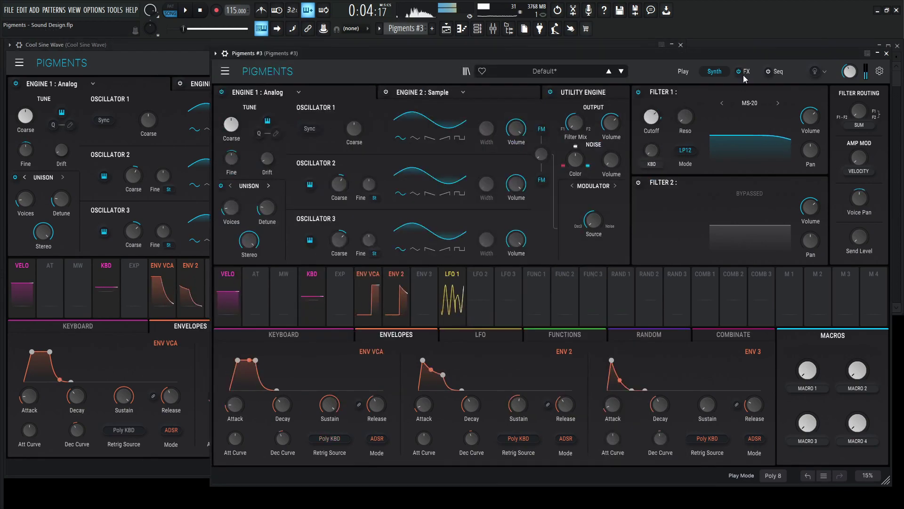
pyautogui.moveTo(654, 143)
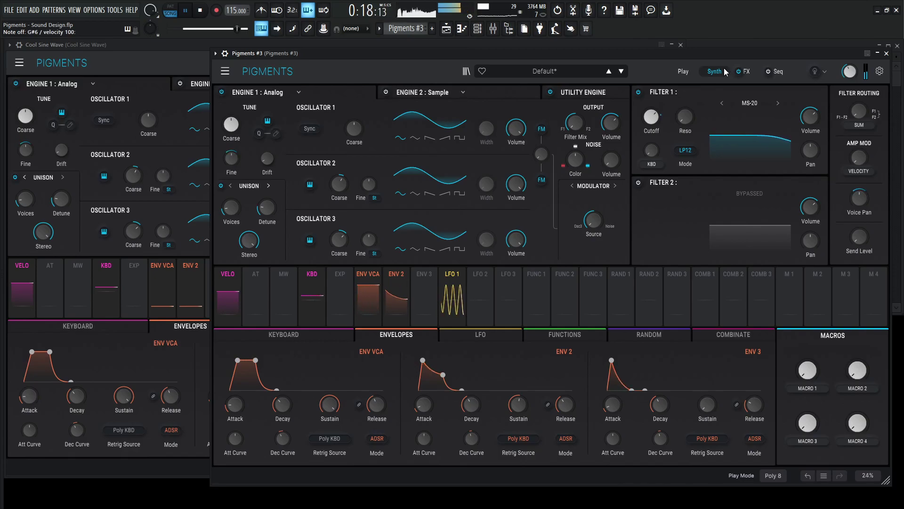
pyautogui.press('space')
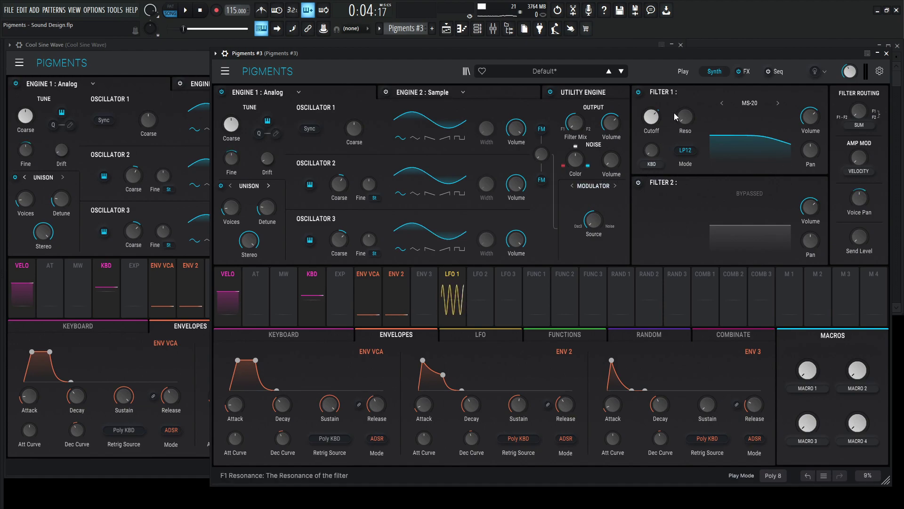
# Step: Assign Macro 1 to Filter 1's cutoff in Pigments #3, adjust its modulation amount and rename the macro cutoff
pyautogui.moveTo(780, 320); pyautogui.dragTo(652, 120)
pyautogui.moveTo(653, 120); pyautogui.dragTo(653, 155)
pyautogui.moveTo(661, 147)
pyautogui.doubleClick(807, 388)
pyautogui.write('cutoff')
pyautogui.press('Return')
# Step: Audition the pattern with the cutoff macro at 0.208 and raise the macro to 0.260
pyautogui.moveTo(806, 372)
pyautogui.mouseDown()
pyautogui.moveTo(807, 341)
pyautogui.moveTo(807, 374)
pyautogui.mouseUp()
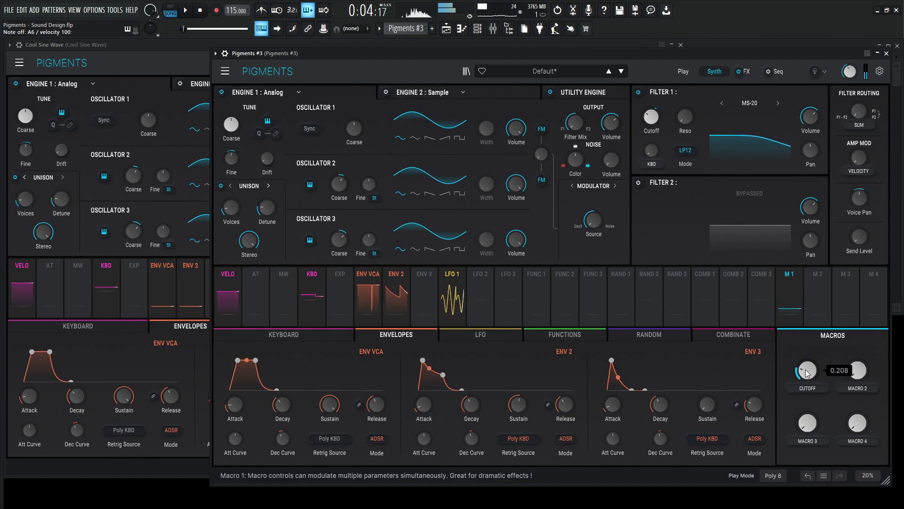
pyautogui.press('space')
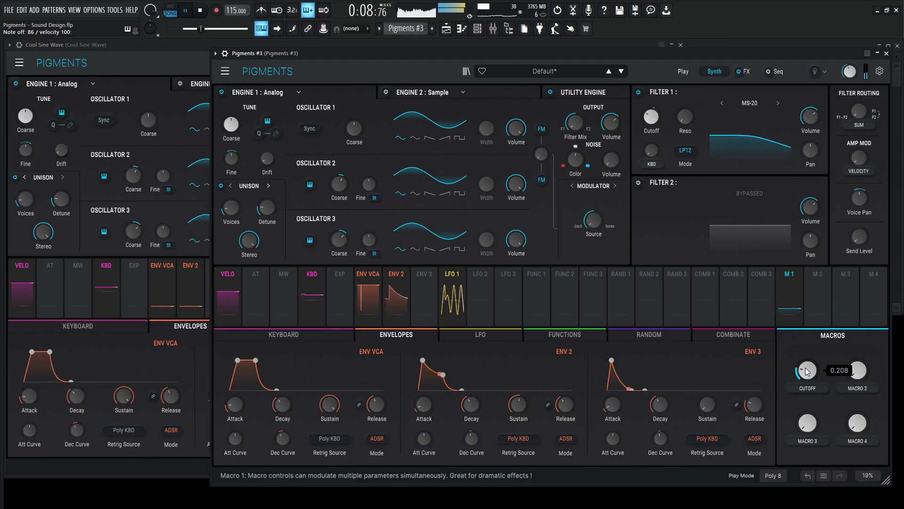
pyautogui.press('space')
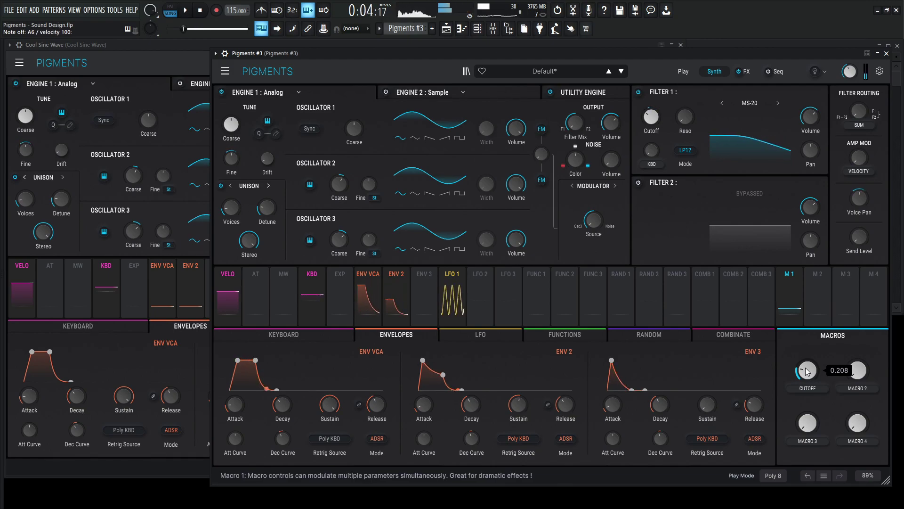
pyautogui.moveTo(803, 367); pyautogui.dragTo(803, 360)
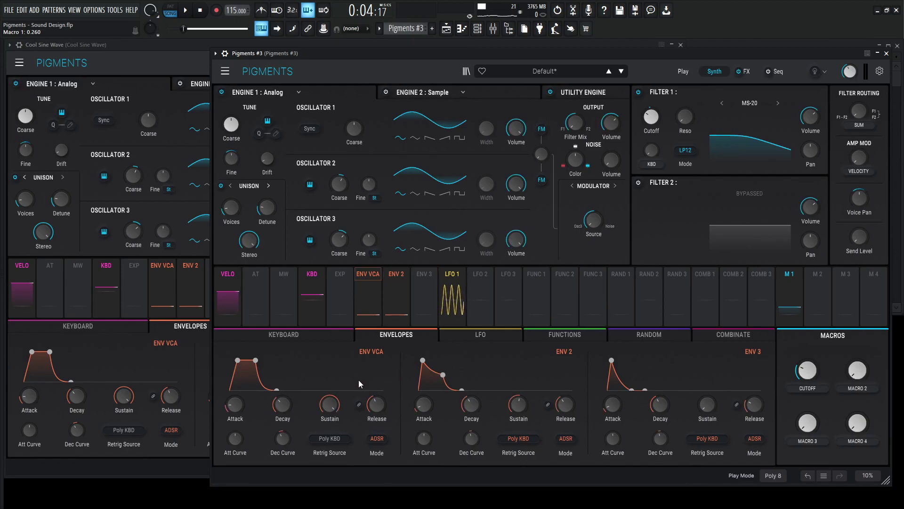
# Step: Lengthen Env VCA's attack in Pigments #3 while auditioning the sound, and set its release to about 827 ms
pyautogui.moveTo(238, 405); pyautogui.dragTo(238, 398)
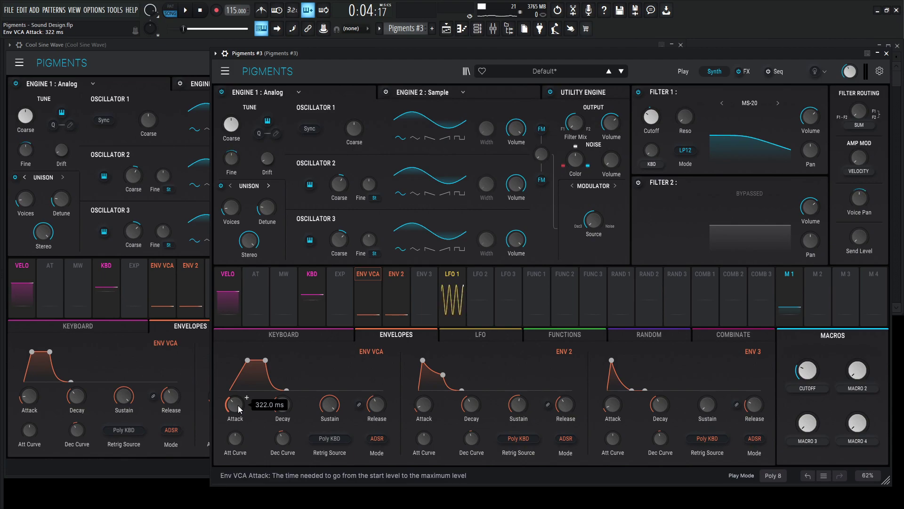
pyautogui.press('y')
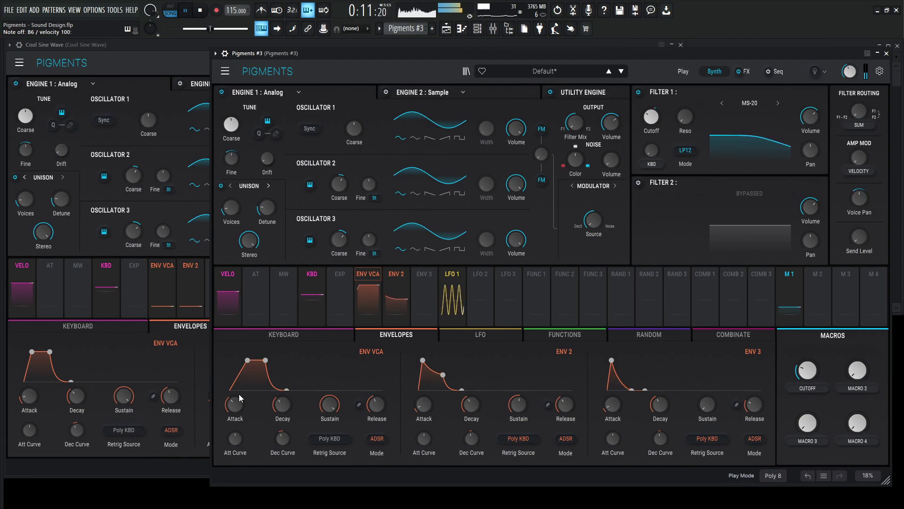
pyautogui.moveTo(236, 406); pyautogui.dragTo(237, 422)
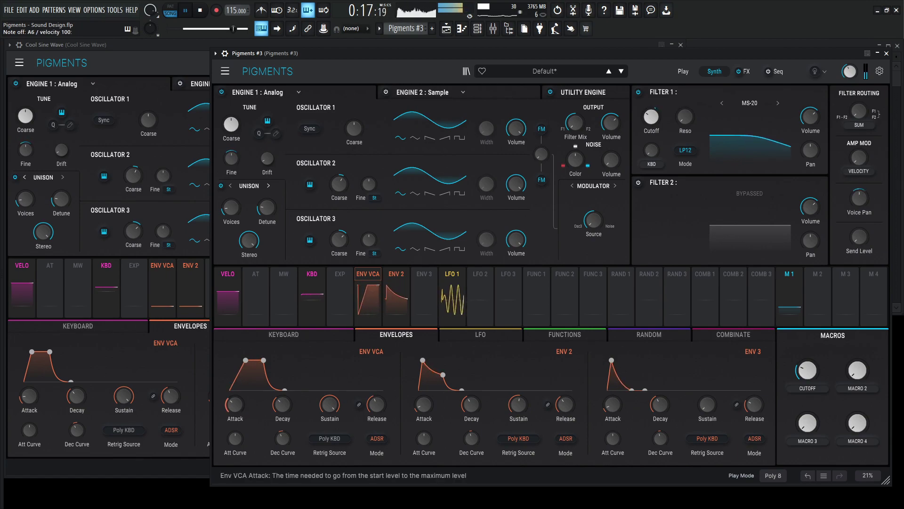
pyautogui.moveTo(242, 408); pyautogui.dragTo(242, 416)
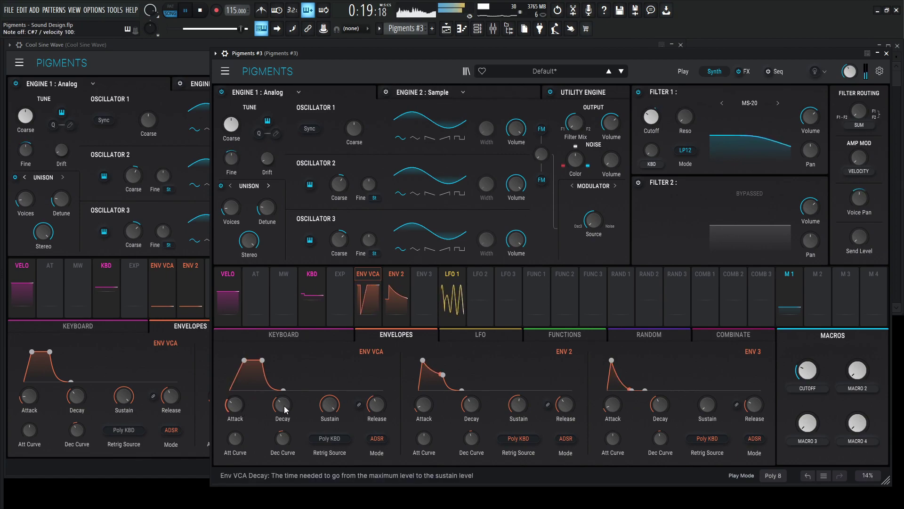
pyautogui.moveTo(374, 408); pyautogui.dragTo(373, 404)
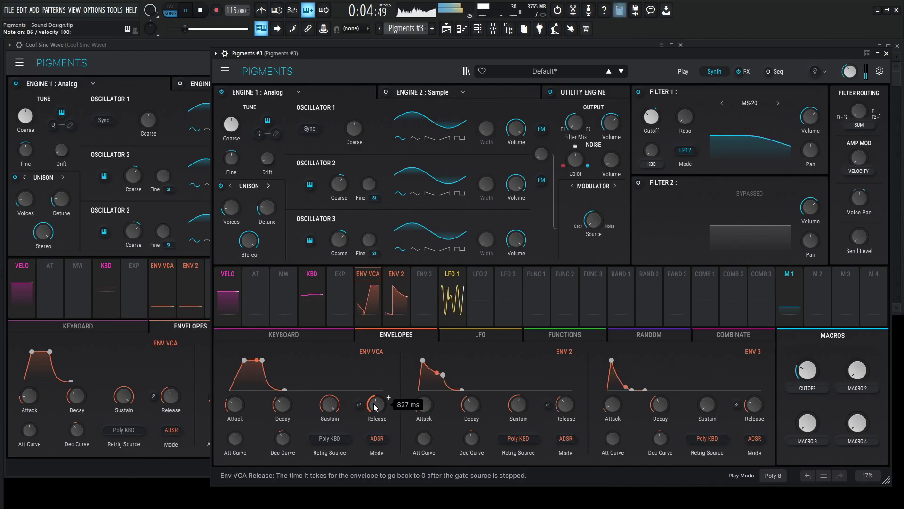
pyautogui.scroll(3, 807, 370)
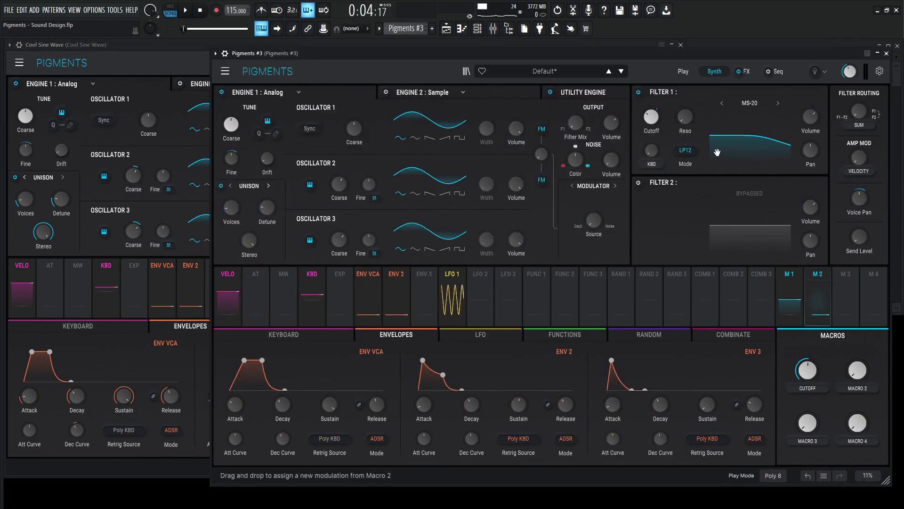
# Step: Rename Macro 2 as Res and set its modulation amount on Filter 1's resonance
pyautogui.doubleClick(857, 388)
pyautogui.write('Res')
pyautogui.press('Return')
pyautogui.moveTo(683, 128)
pyautogui.moveTo(686, 146); pyautogui.dragTo(685, 138)
# Step: Raise the Res macro to about 0.92 while playing notes and the pattern to hear the resonance
pyautogui.press('3')
pyautogui.press('6')
pyautogui.moveTo(863, 374); pyautogui.dragTo(864, 363)
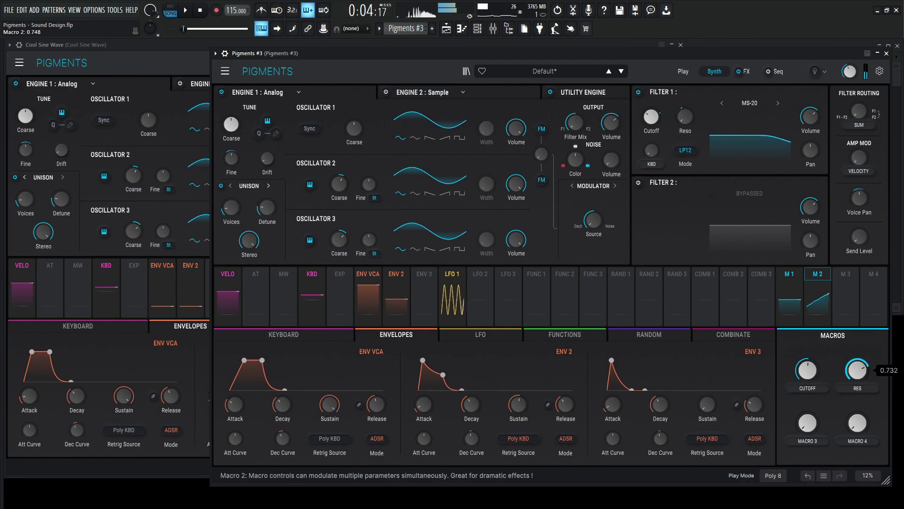
pyautogui.press('space')
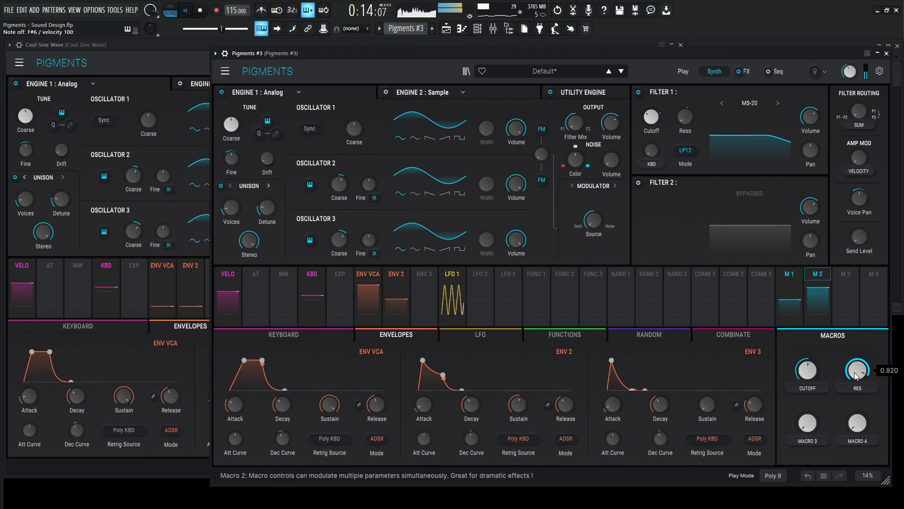
# Step: Stop playback, switch on the Utility Engine's oscillator in Pigments #3, and tune its coarse pitch to -24 st
pyautogui.press('space')
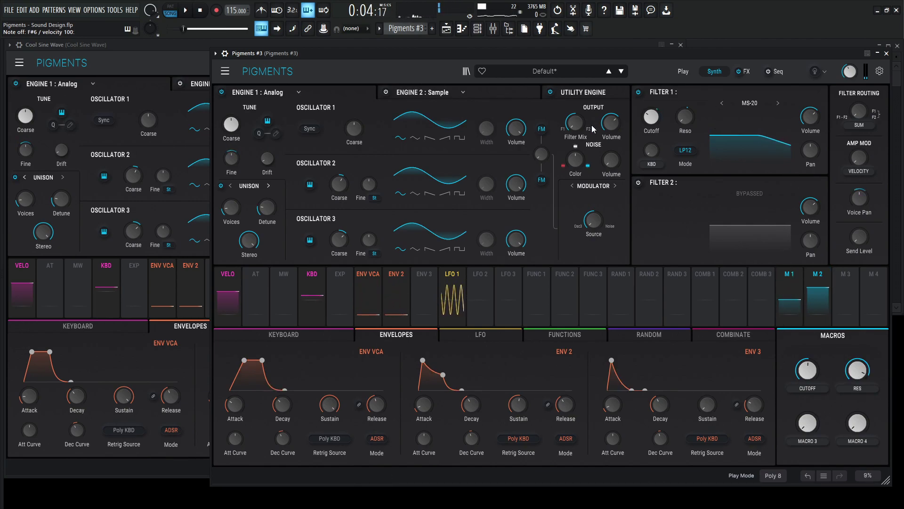
pyautogui.click(598, 95)
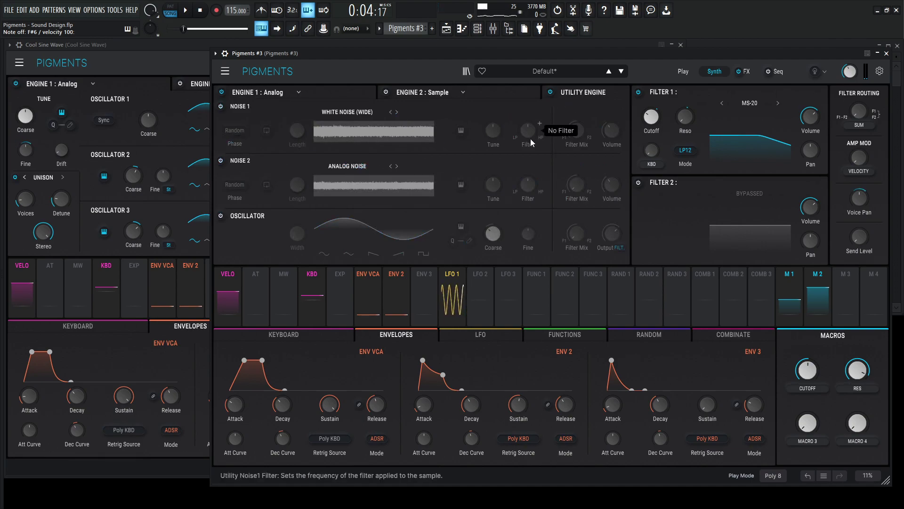
pyautogui.click(222, 216)
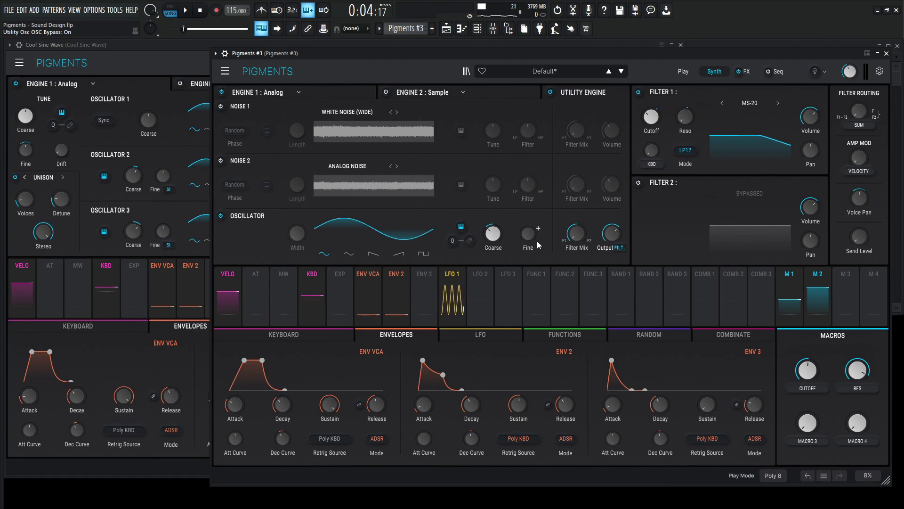
pyautogui.press('u')
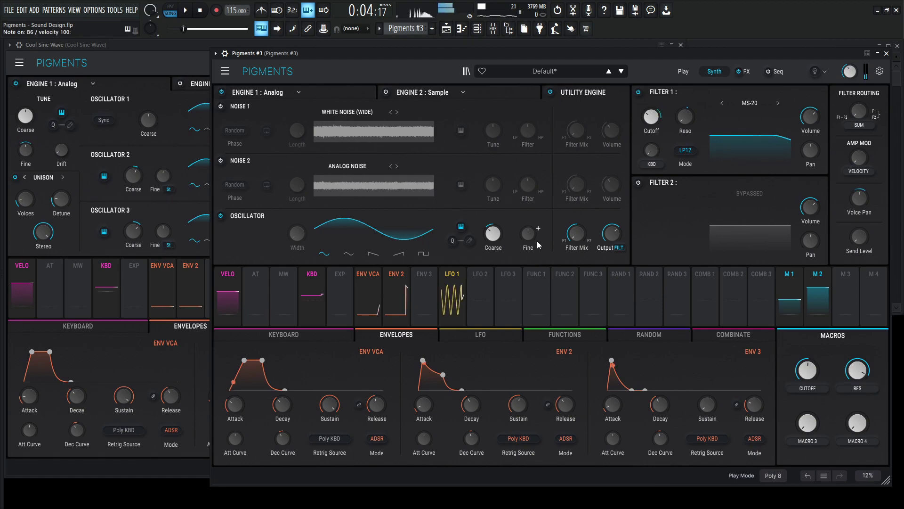
pyautogui.moveTo(505, 227)
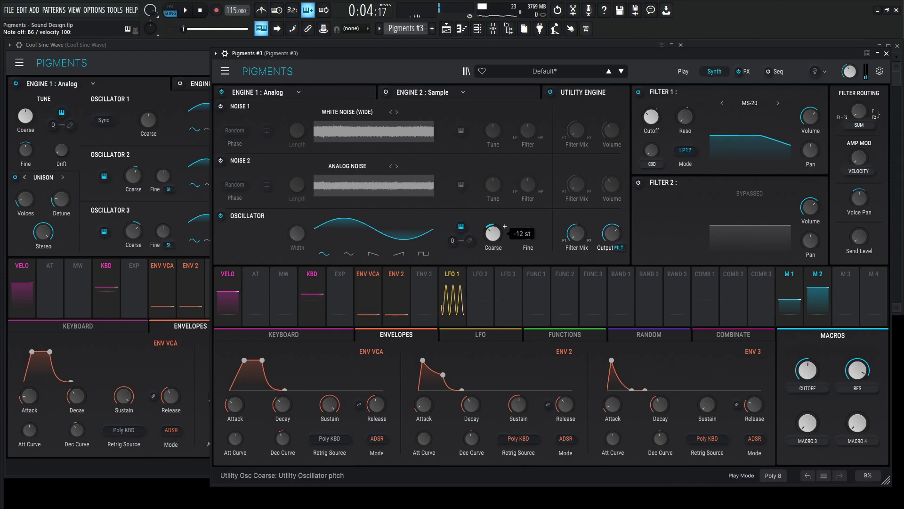
pyautogui.scroll(-2, 505, 226)
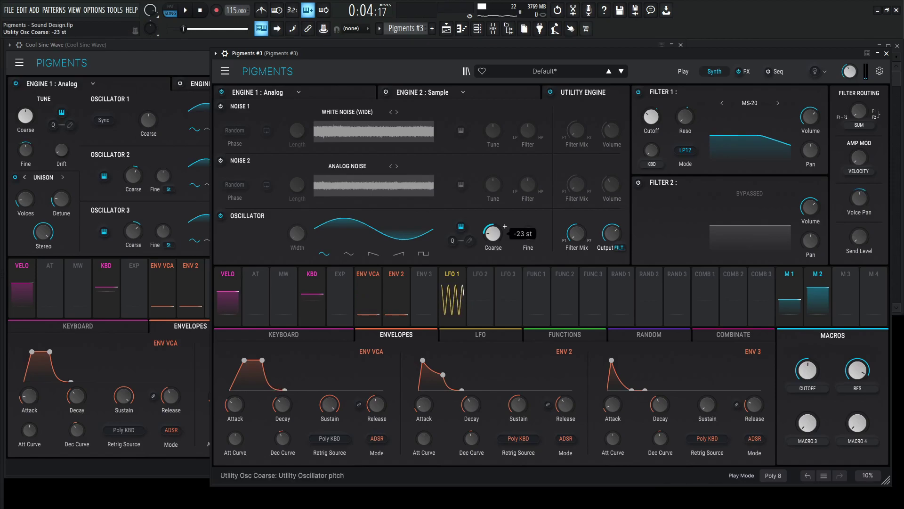
# Step: Assign Macro 3 to the utility oscillator's output volume and lower that volume to -70 dB
pyautogui.click(625, 248)
pyautogui.click(626, 214)
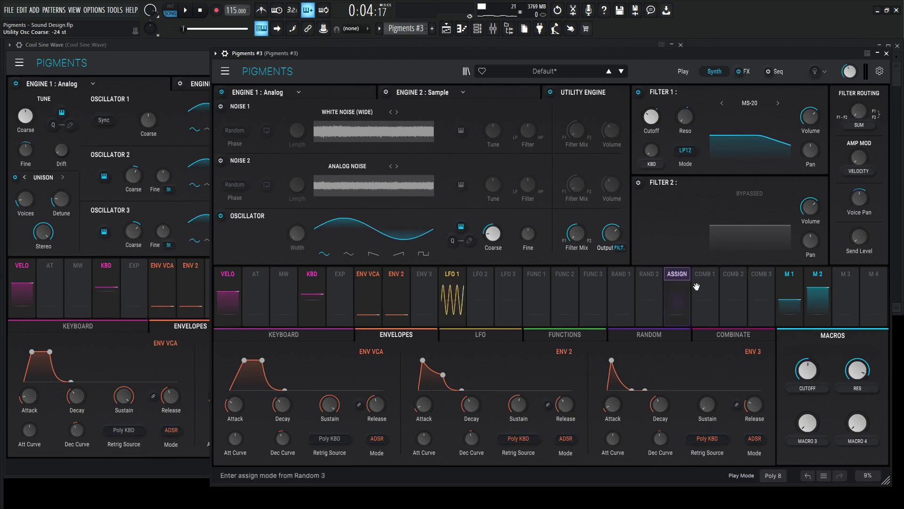
pyautogui.moveTo(846, 297); pyautogui.dragTo(613, 234)
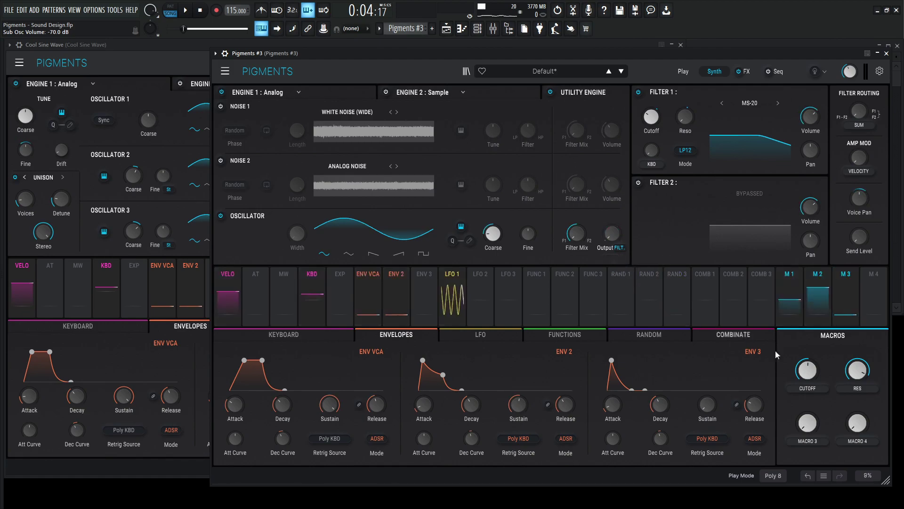
# Step: Raise Macro 3 while playing notes to hear the utility oscillator blend in
pyautogui.press('y')
pyautogui.moveTo(813, 427); pyautogui.dragTo(810, 426)
pyautogui.press('6')
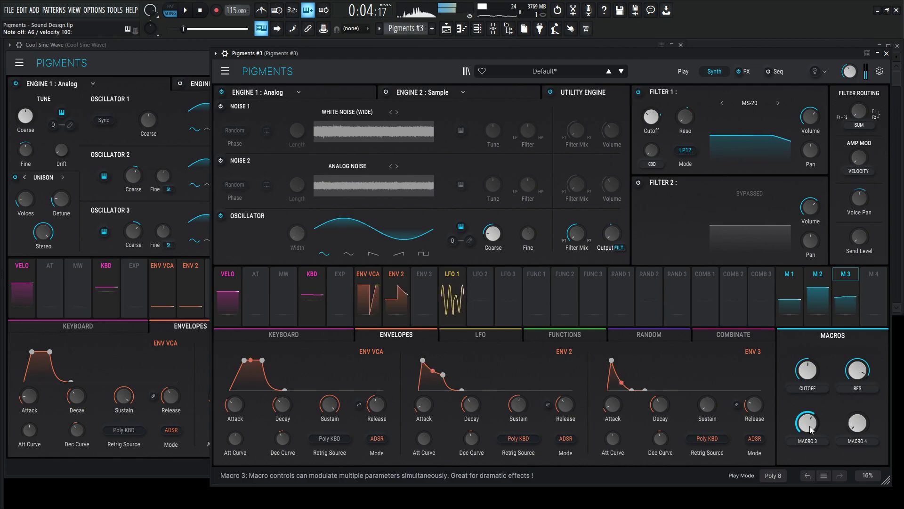
pyautogui.press('y')
pyautogui.moveTo(810, 426); pyautogui.dragTo(810, 423)
# Step: Rename Macro 3 as Sub and set it to 0.580 while auditioning the pattern
pyautogui.doubleClick(809, 441)
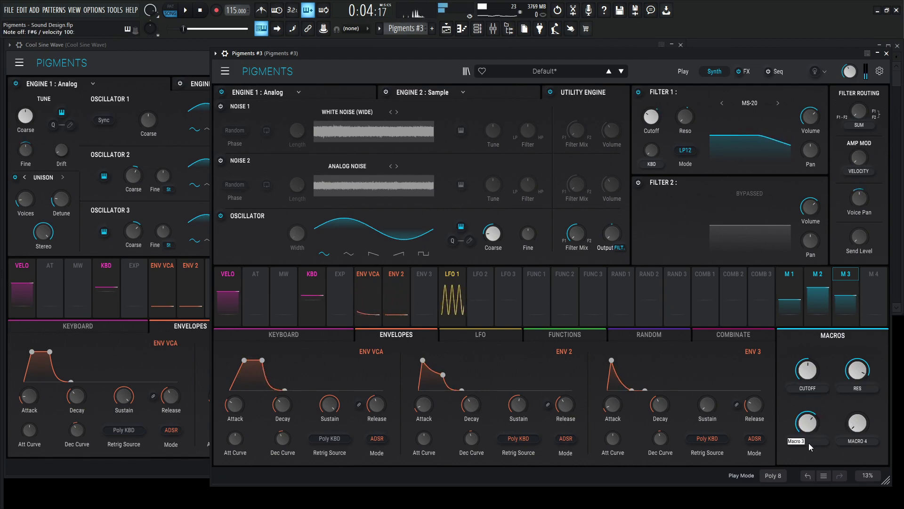
pyautogui.press('space')
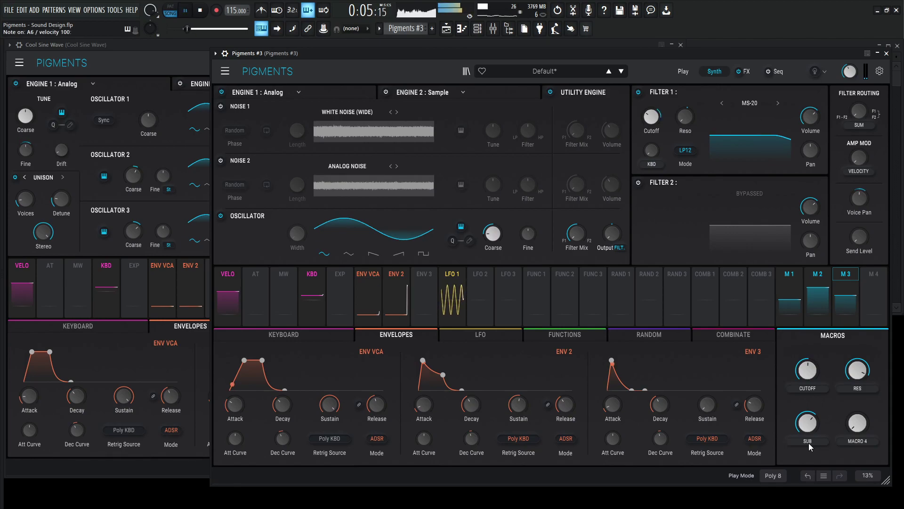
pyautogui.moveTo(807, 420); pyautogui.dragTo(806, 425)
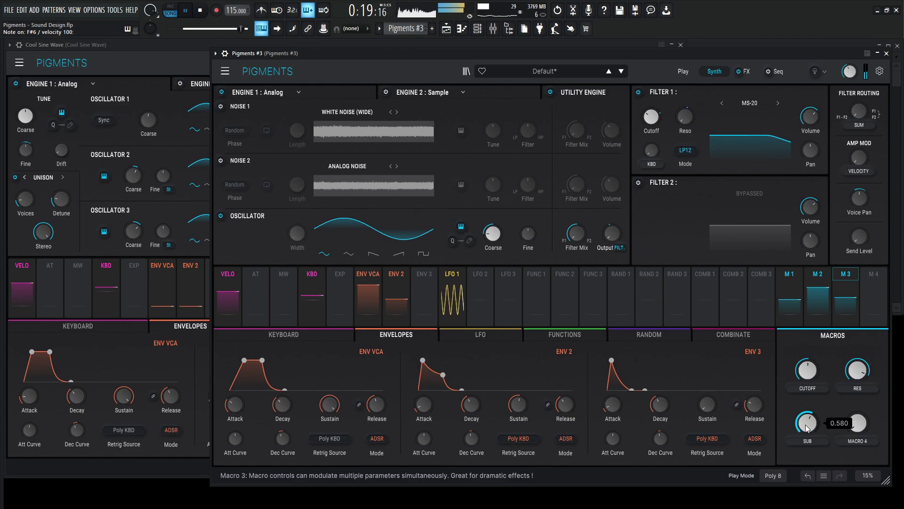
pyautogui.press('space')
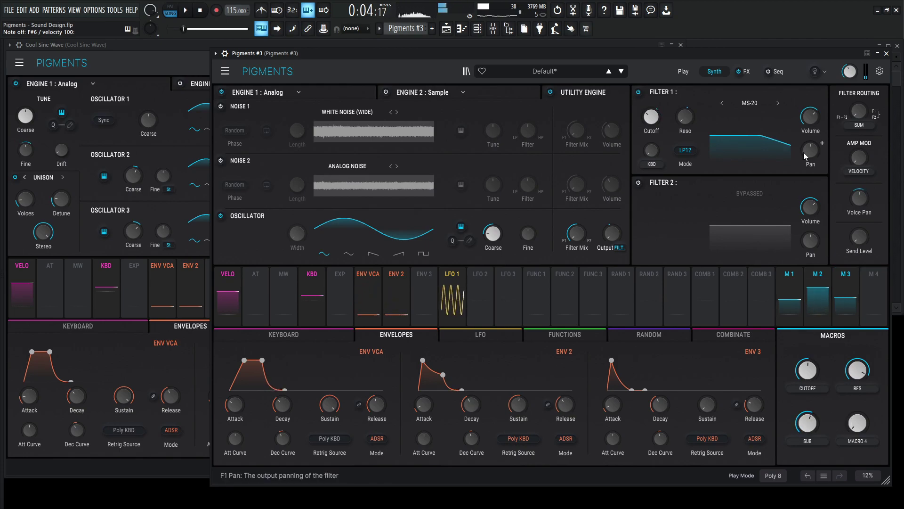
# Step: Assign Macro 4 to the reverb's dry/wet among the FX A effects, raise it to 1.00, and rename it FX
pyautogui.click(749, 71)
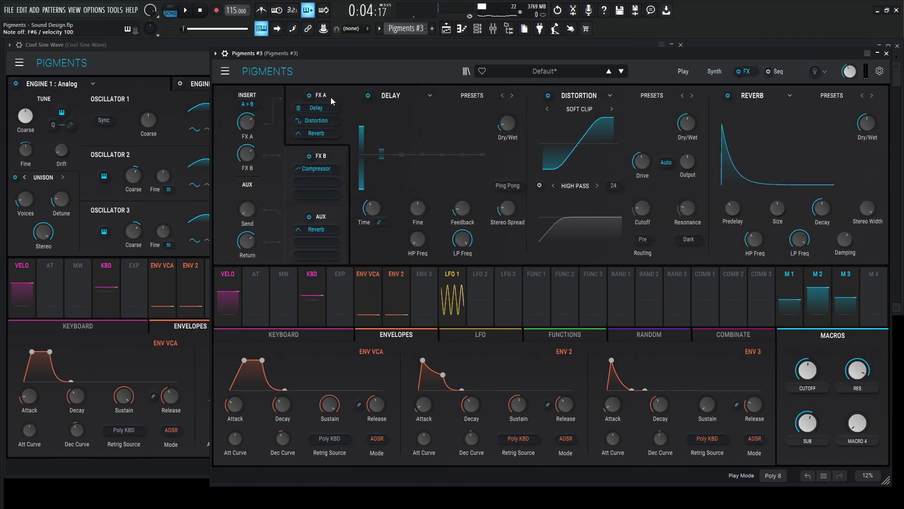
pyautogui.moveTo(873, 297); pyautogui.dragTo(866, 124)
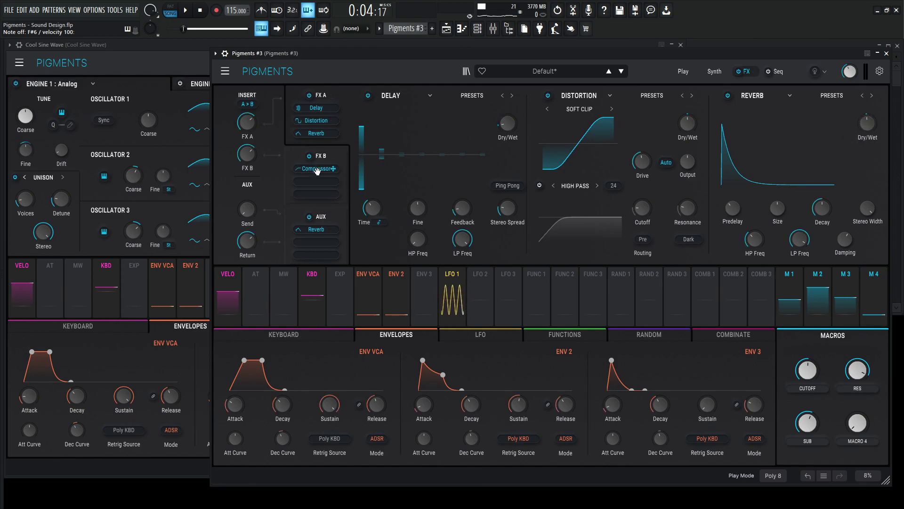
pyautogui.moveTo(858, 424); pyautogui.dragTo(858, 363)
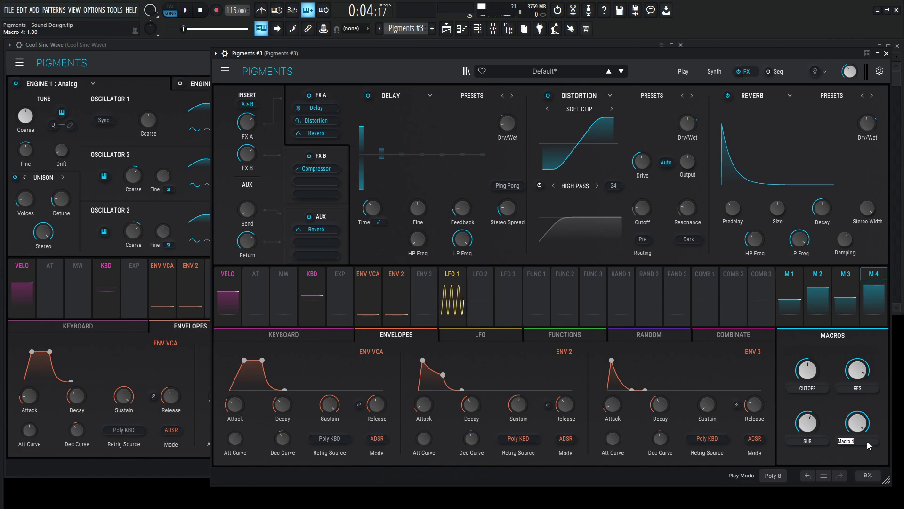
pyautogui.write('FX')
pyautogui.press('Return')
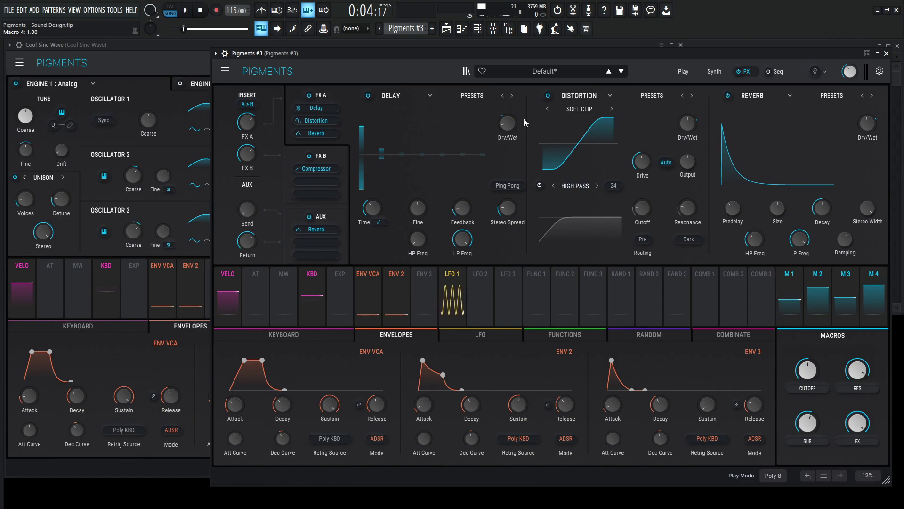
# Step: Set the FX macro's amounts on the delay, distortion and reverb dry/wet, lowering the delay and distortion base mix to 0% and reducing the reverb's
pyautogui.moveTo(507, 124)
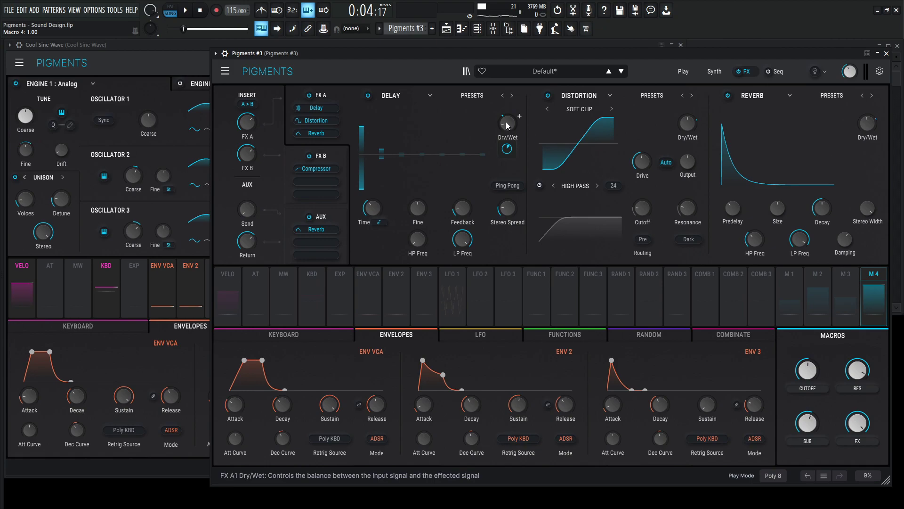
pyautogui.moveTo(507, 148); pyautogui.dragTo(507, 155)
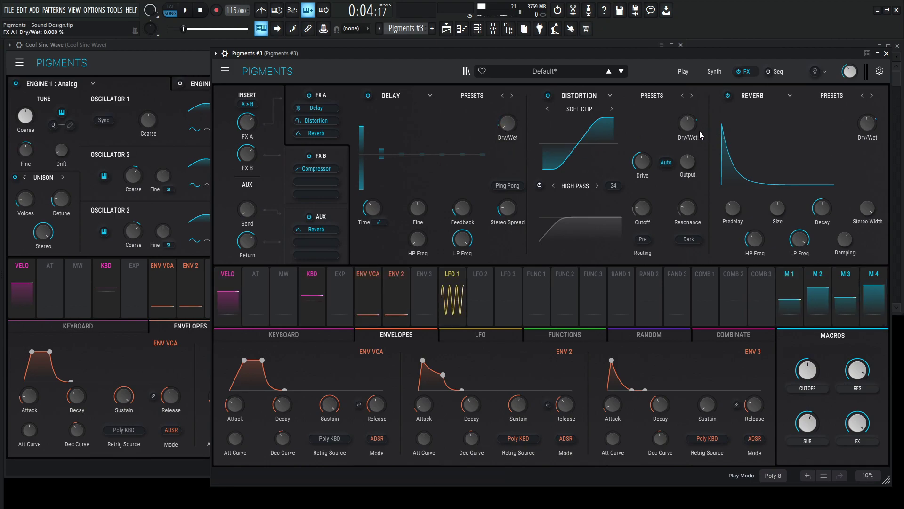
pyautogui.moveTo(684, 126)
pyautogui.moveTo(687, 150); pyautogui.dragTo(688, 148)
pyautogui.moveTo(861, 122)
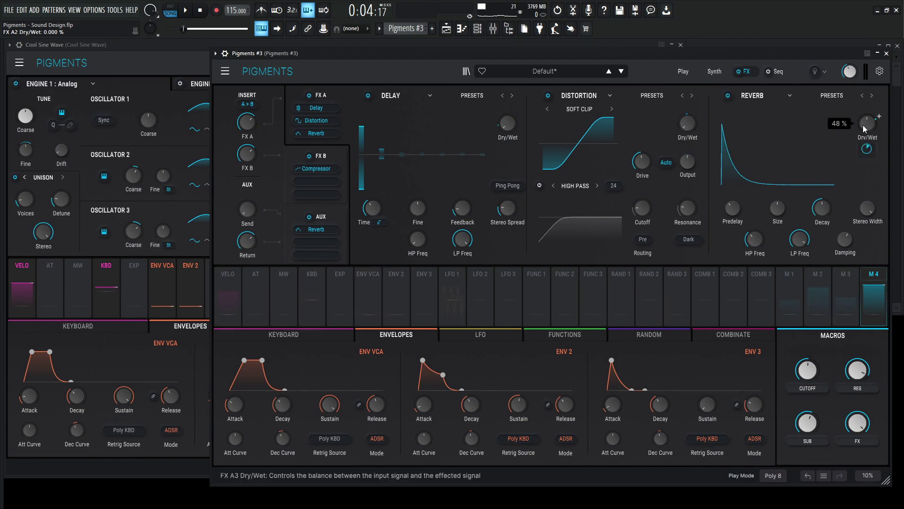
pyautogui.moveTo(865, 124); pyautogui.dragTo(872, 148)
# Step: Play the pattern and raise the Cutoff macro to 0.568
pyautogui.press('space')
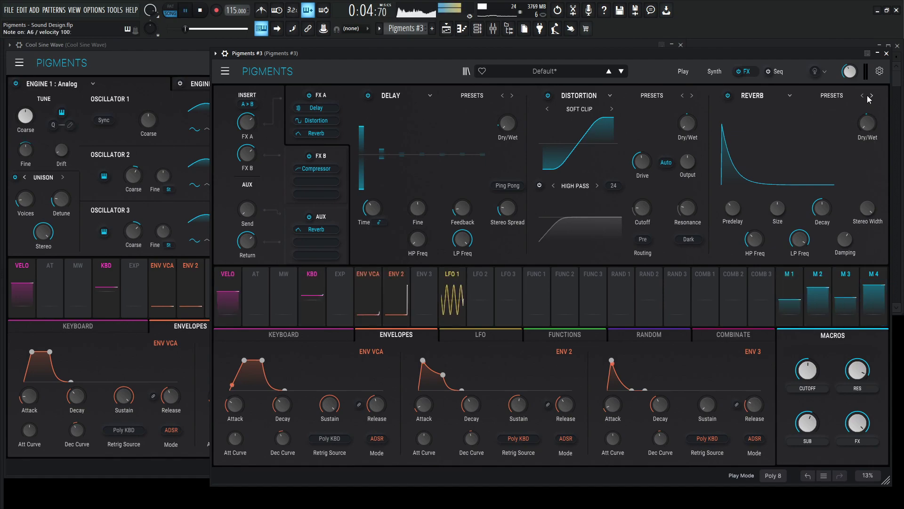
pyautogui.moveTo(808, 370)
pyautogui.mouseDown()
pyautogui.moveTo(807, 349)
pyautogui.moveTo(807, 365)
pyautogui.mouseUp()
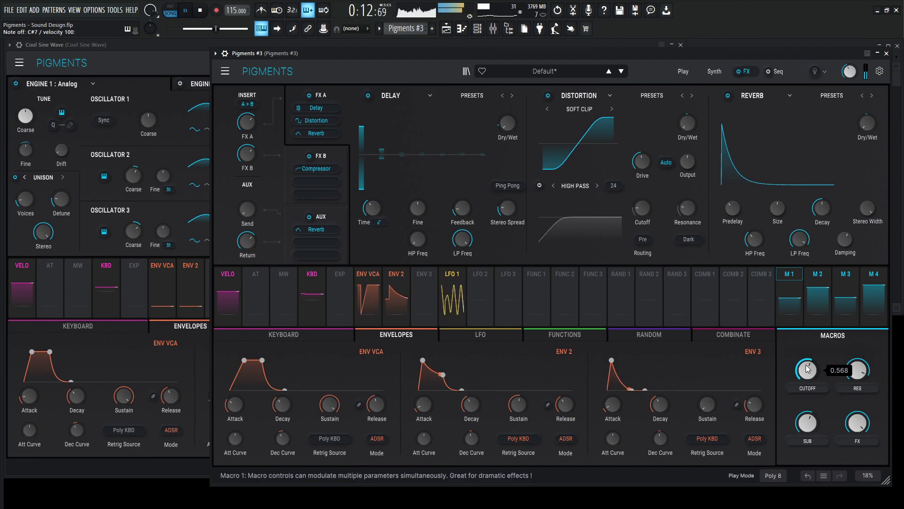